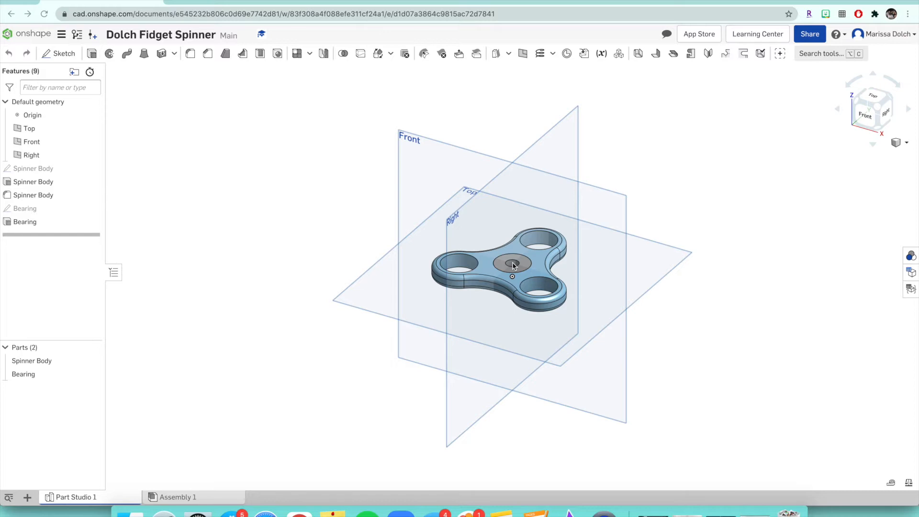
# Start a new sketch on the top face of the central bearing, viewed from the top
pyautogui.moveTo(378, 198); pyautogui.dragTo(372, 235, button='right')
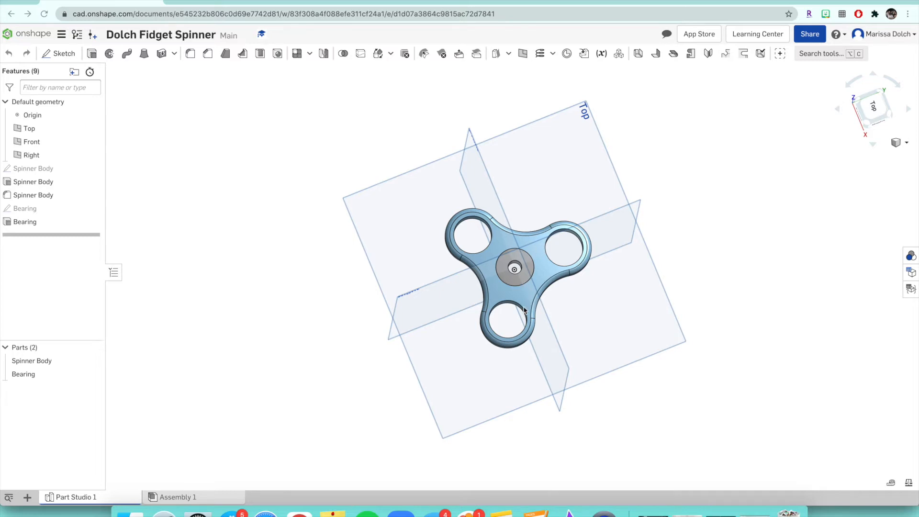
pyautogui.click(876, 114)
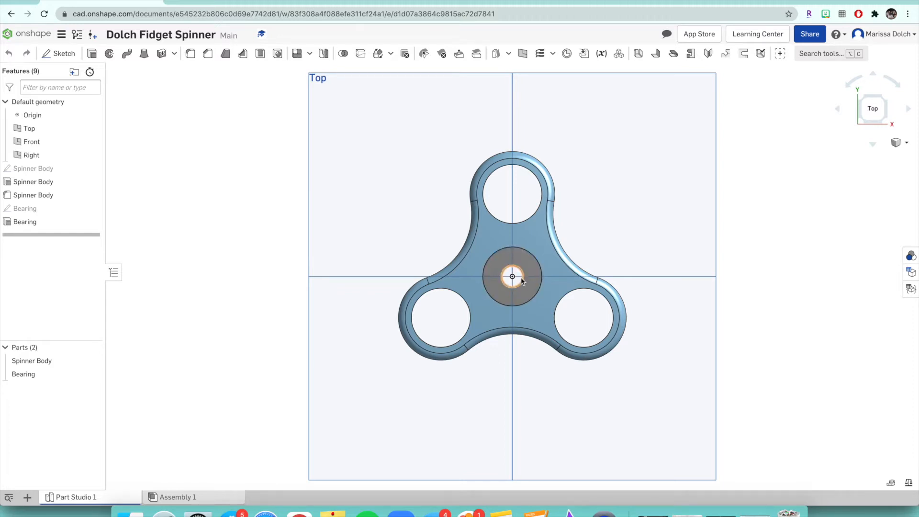
pyautogui.click(500, 296)
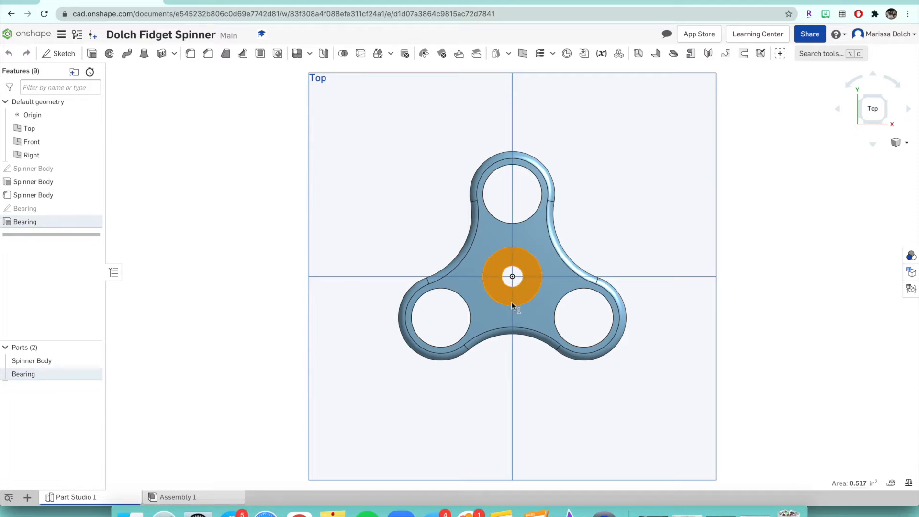
pyautogui.click(61, 57)
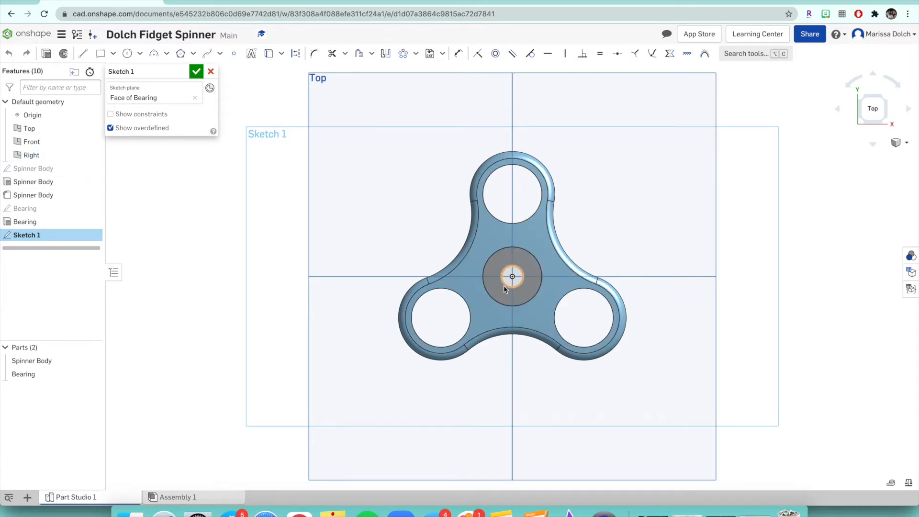
pyautogui.click(516, 296)
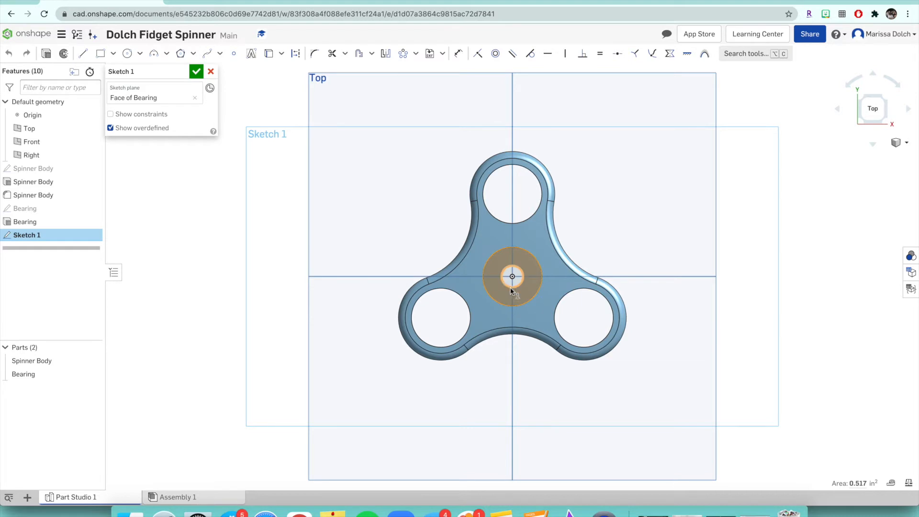
# Sketch two circles centred on the origin, one about 0.57 in across on the bearing face and one about 0.208 in inside its hole
pyautogui.scroll(5, 484, 278)
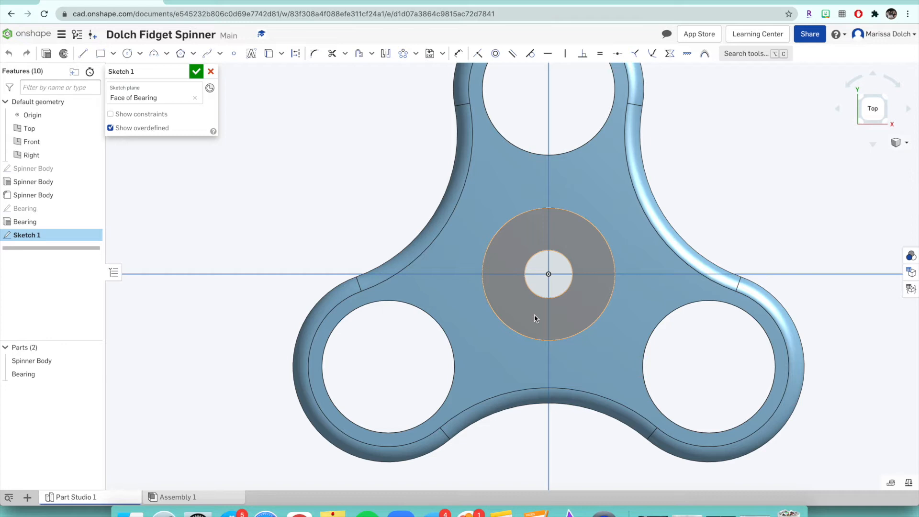
pyautogui.click(127, 53)
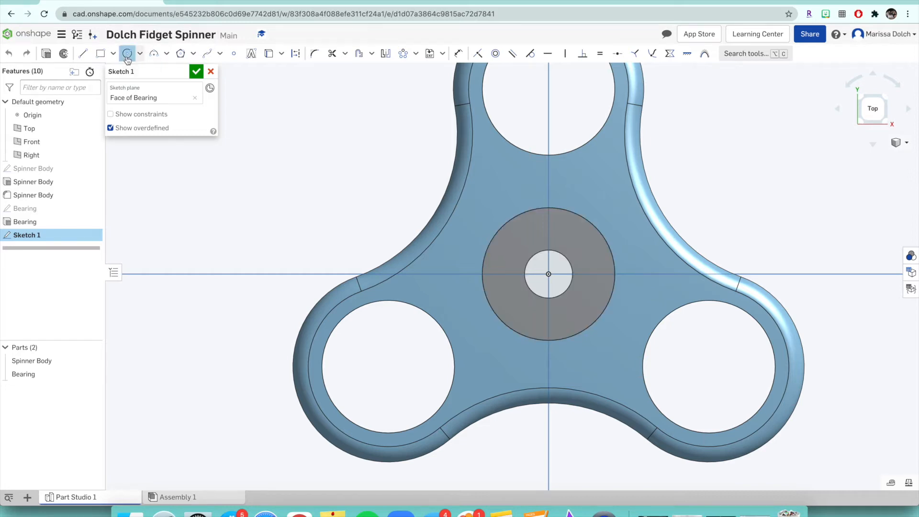
pyautogui.click(549, 274)
pyautogui.click(590, 287)
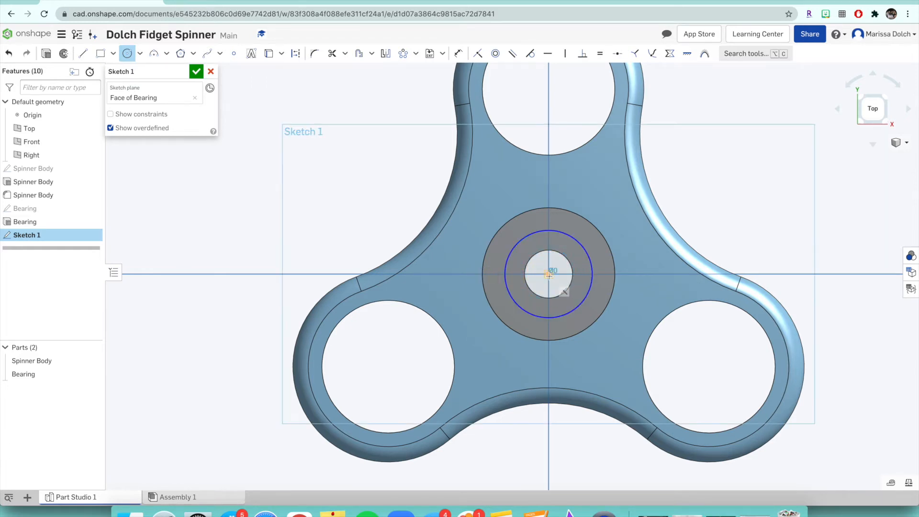
pyautogui.click(563, 283)
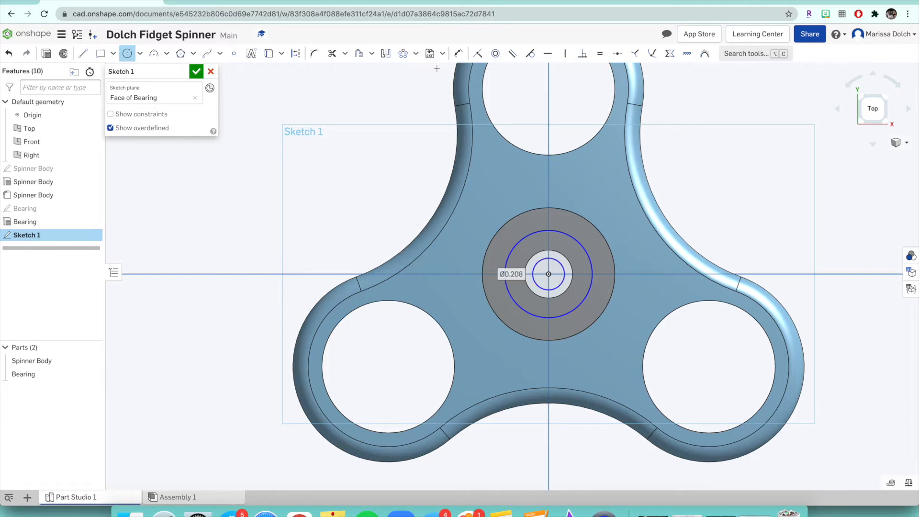
# Dimension the larger circle on the bearing face to a diameter of 0.8 in
pyautogui.click(458, 53)
pyautogui.click(560, 231)
pyautogui.click(668, 190)
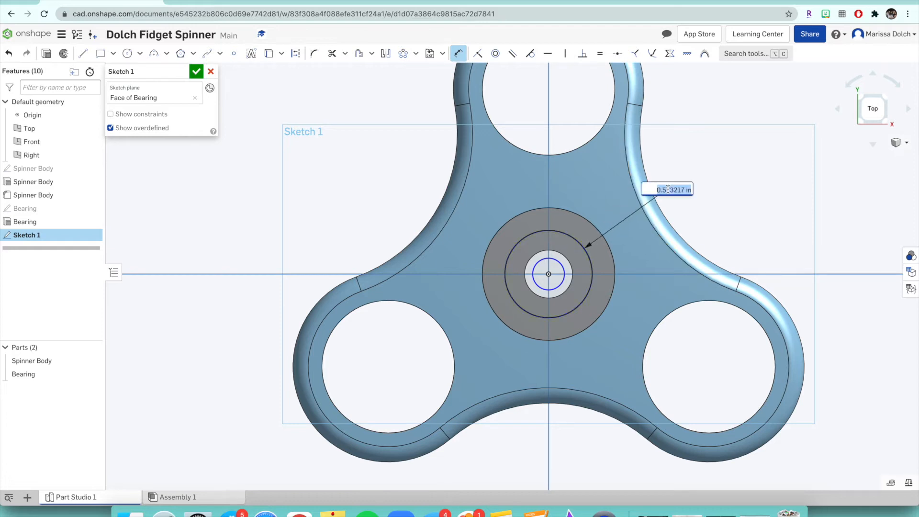
pyautogui.press('BackSpace')
pyautogui.write('0.8')
pyautogui.press('Return')
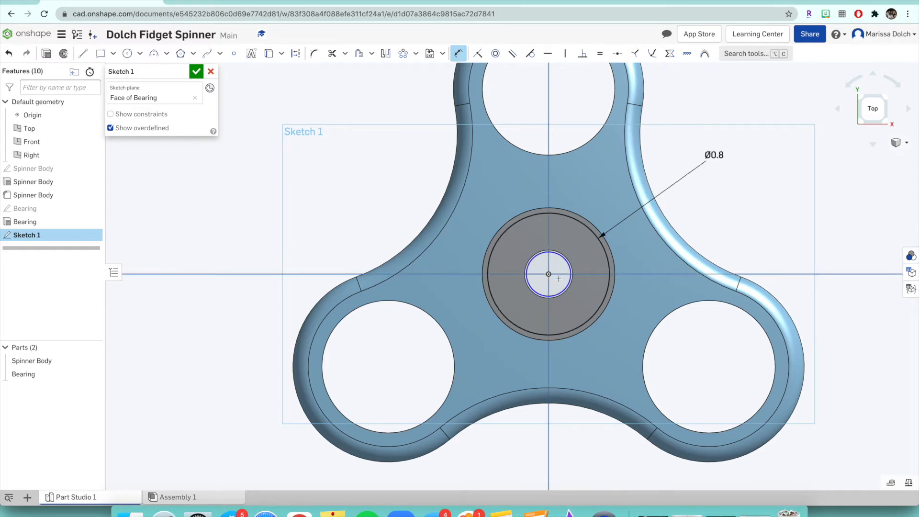
# Apply an Equal constraint between the inner sketch circle and the edge of the bearing's hole
pyautogui.click(600, 53)
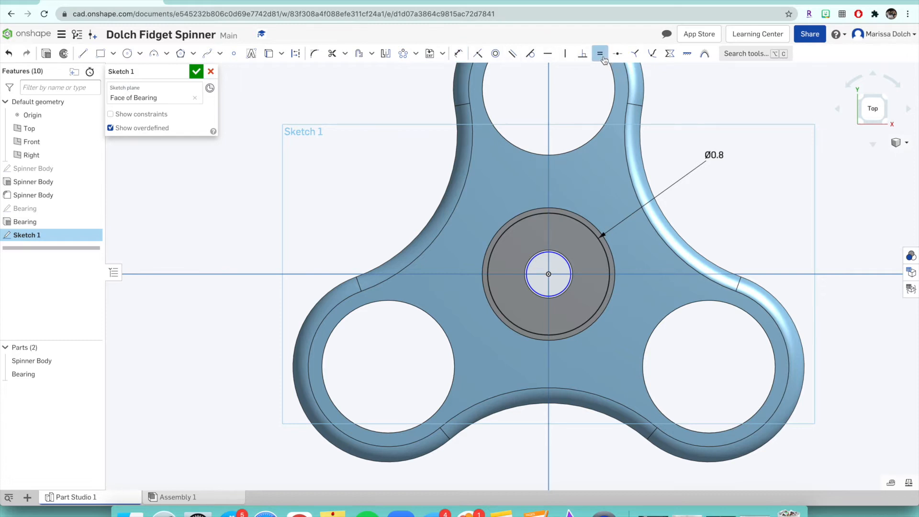
pyautogui.click(562, 257)
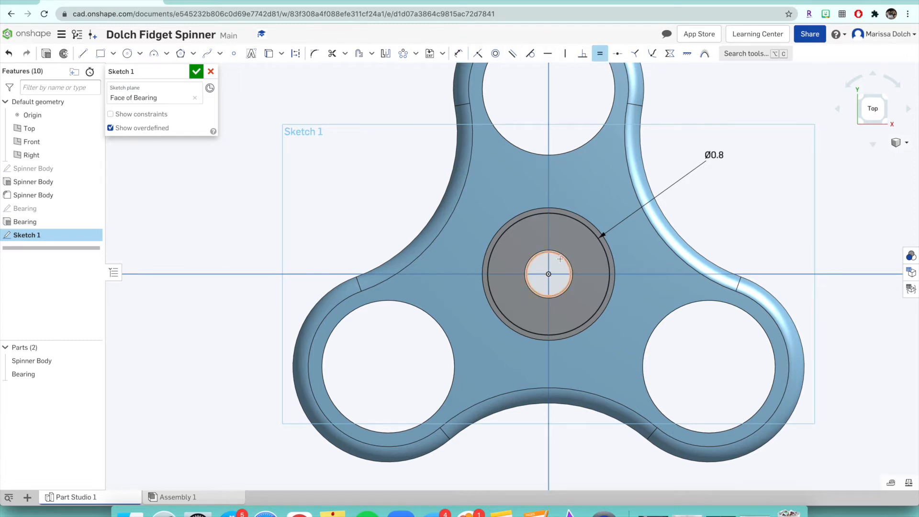
pyautogui.scroll(2, 569, 251)
pyautogui.scroll(3, 568, 251)
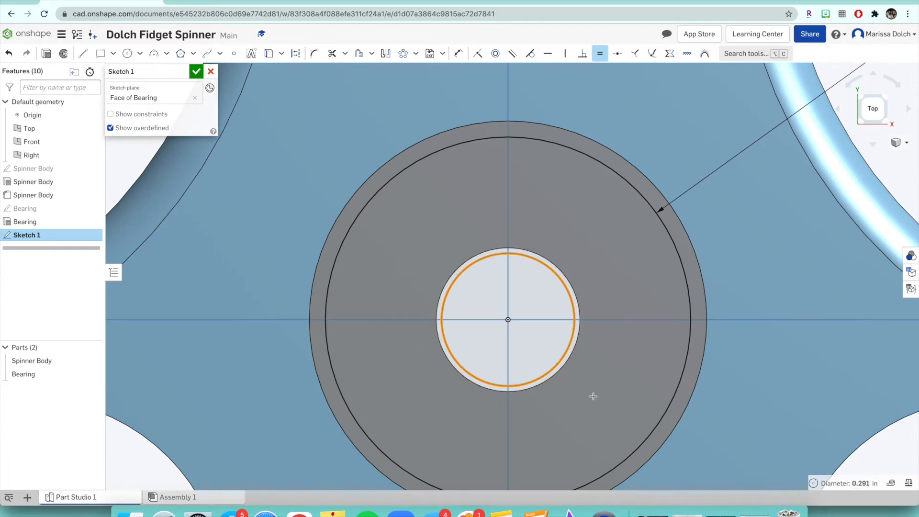
pyautogui.click(580, 309)
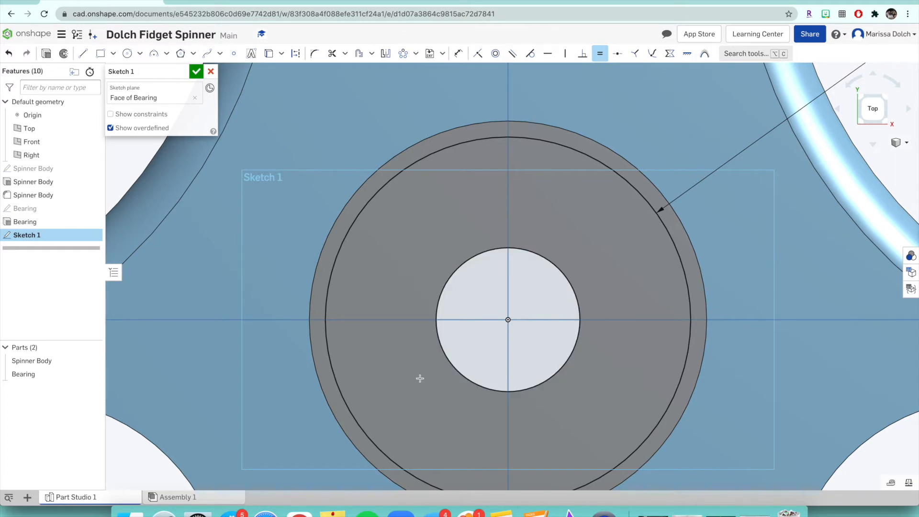
pyautogui.scroll(-1, 419, 378)
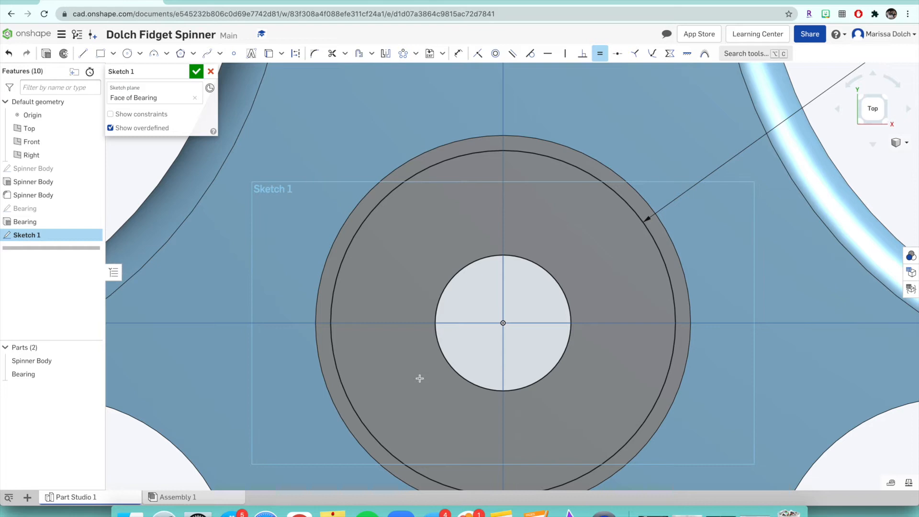
pyautogui.scroll(-3, 420, 378)
pyautogui.scroll(3, 420, 378)
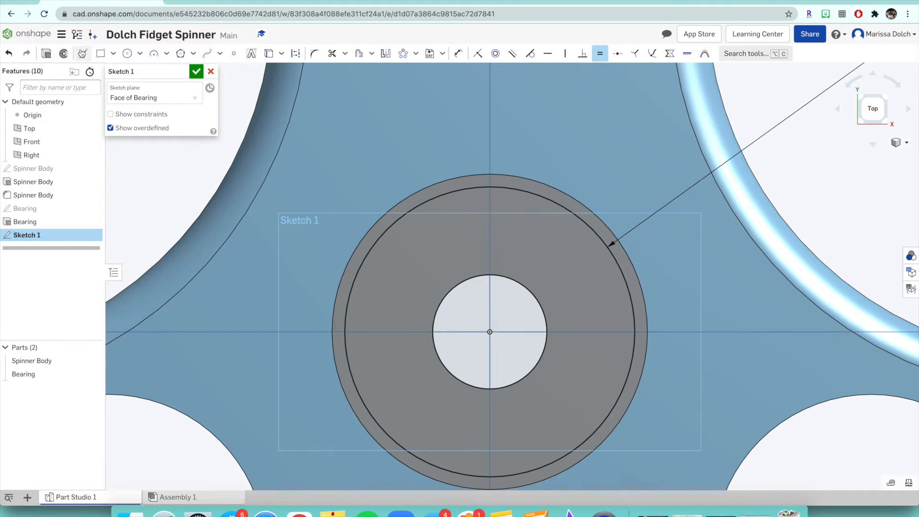
# Rename the sketch as Cap and finish it
pyautogui.click(184, 74)
pyautogui.write('Cap')
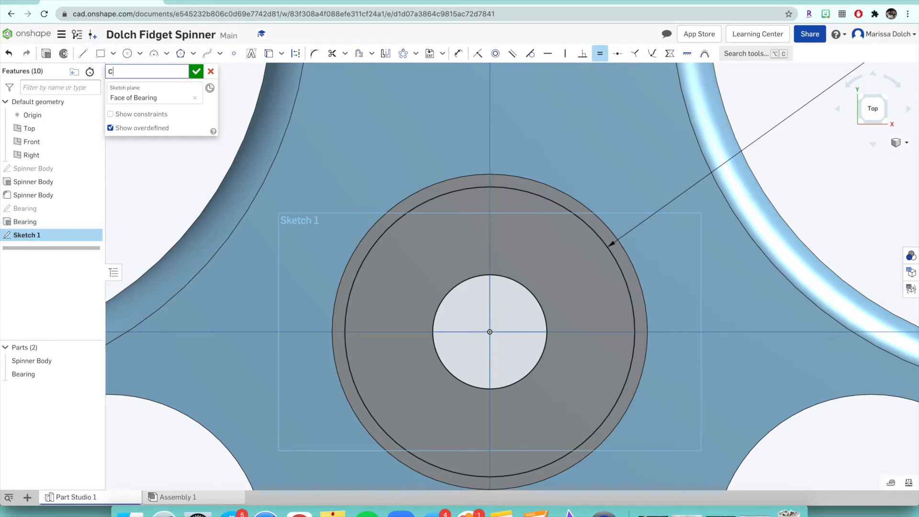
pyautogui.press('Return')
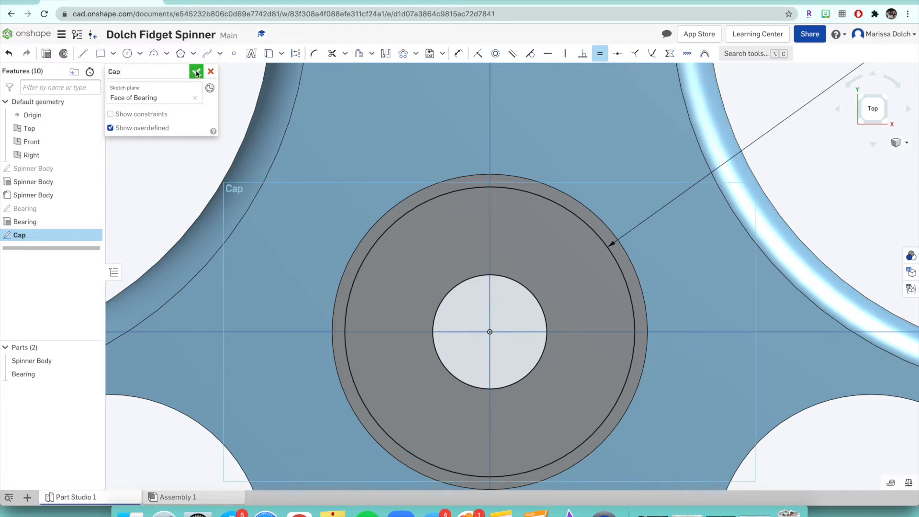
pyautogui.click(196, 72)
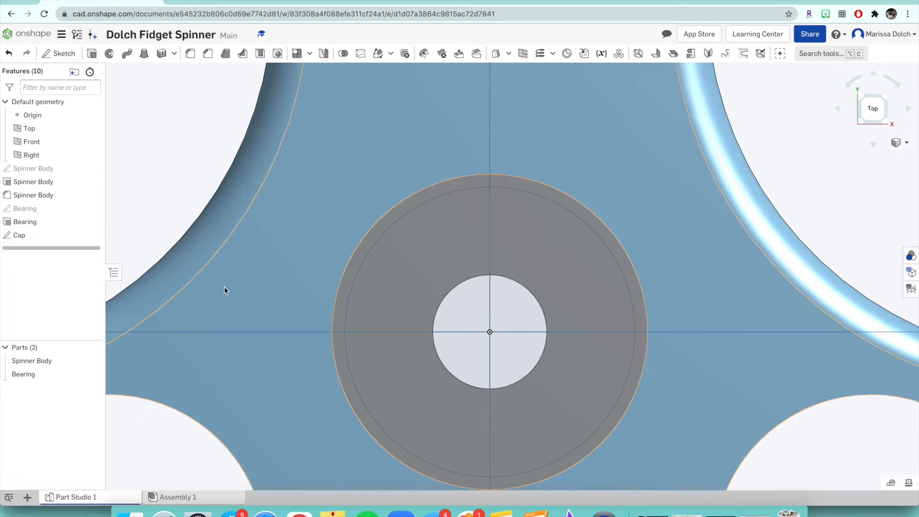
# Start an extrusion of the Cap sketch using both the outer ring region and the inner circle region
pyautogui.click(91, 54)
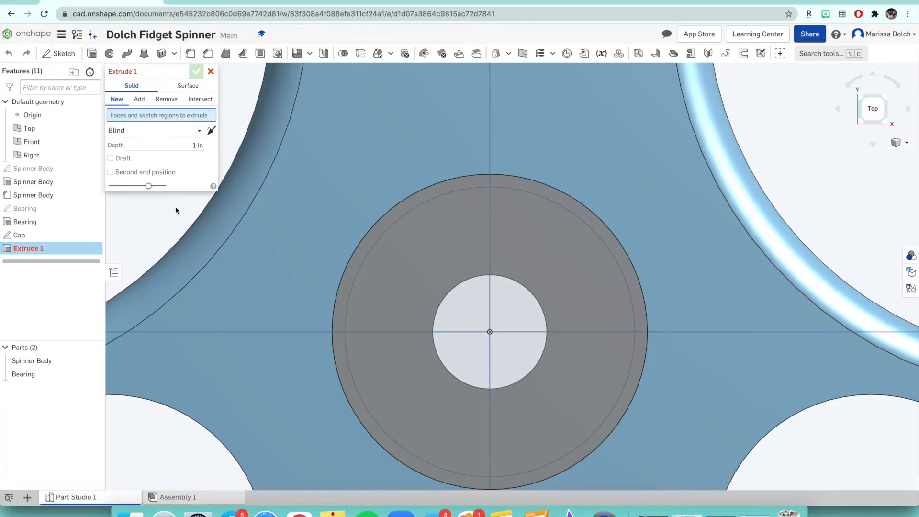
pyautogui.moveTo(187, 222)
pyautogui.mouseDown(button='right')
pyautogui.moveTo(221, 215)
pyautogui.moveTo(188, 215)
pyautogui.moveTo(189, 224)
pyautogui.mouseUp(button='right')
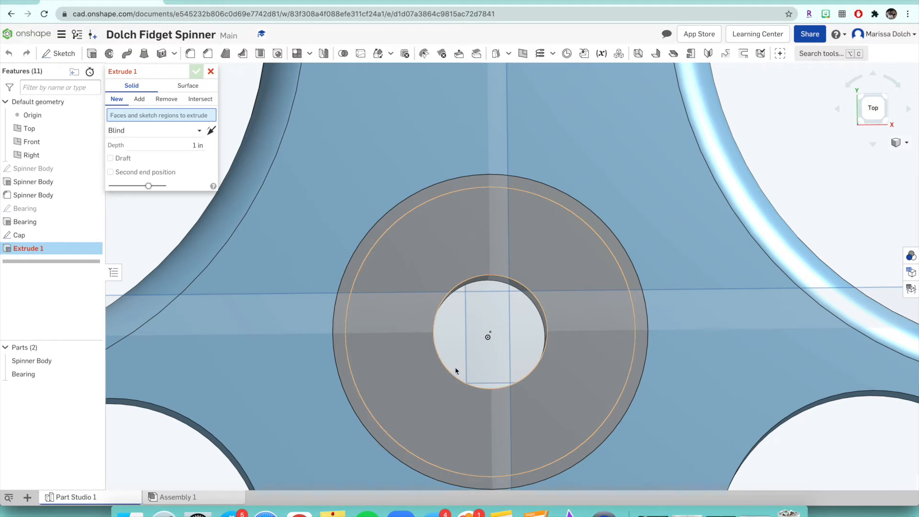
pyautogui.click(570, 346)
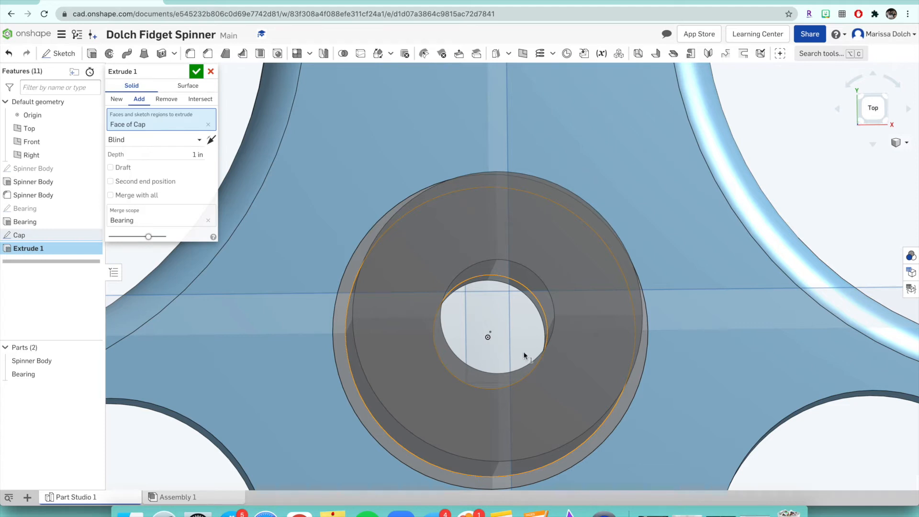
pyautogui.click(497, 327)
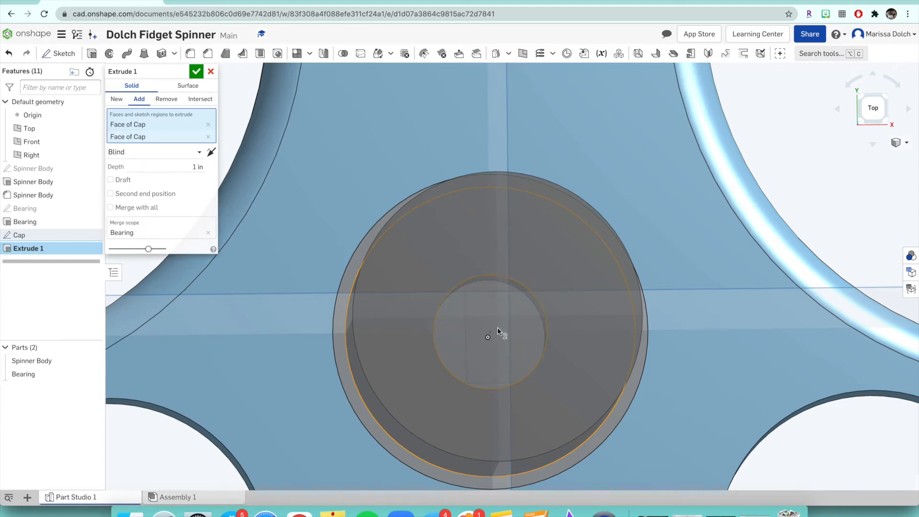
pyautogui.moveTo(340, 262); pyautogui.dragTo(399, 279, button='right')
pyautogui.scroll(-5, 400, 279)
pyautogui.scroll(2, 400, 282)
pyautogui.click(400, 281)
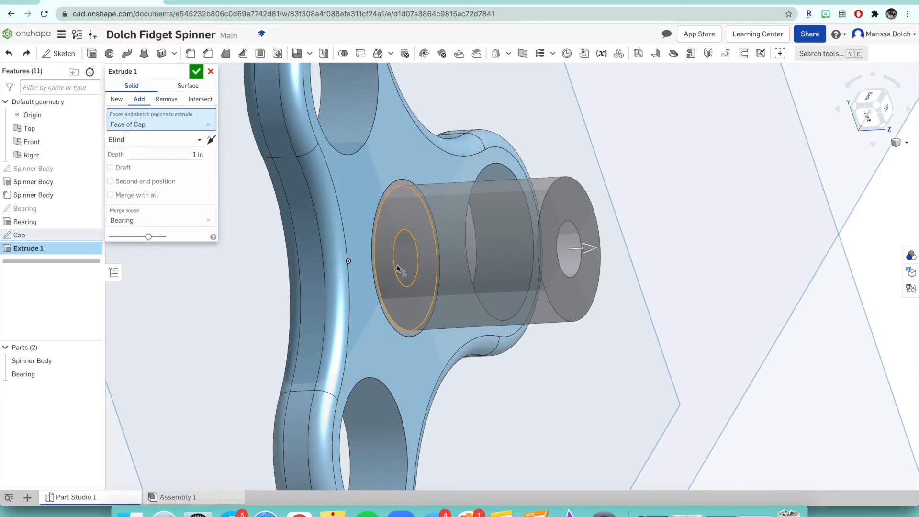
pyautogui.click(398, 267)
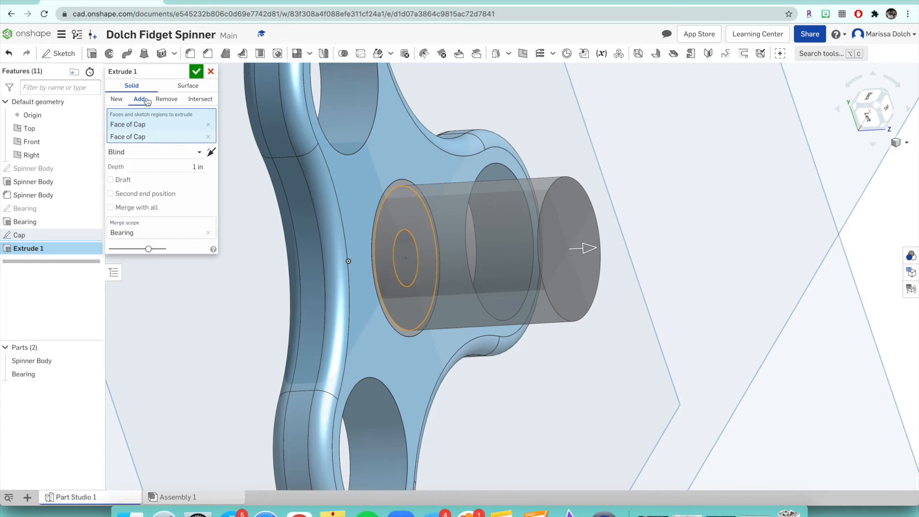
# Set the extrusion to create a new part instead of adding to the bearing
pyautogui.click(116, 102)
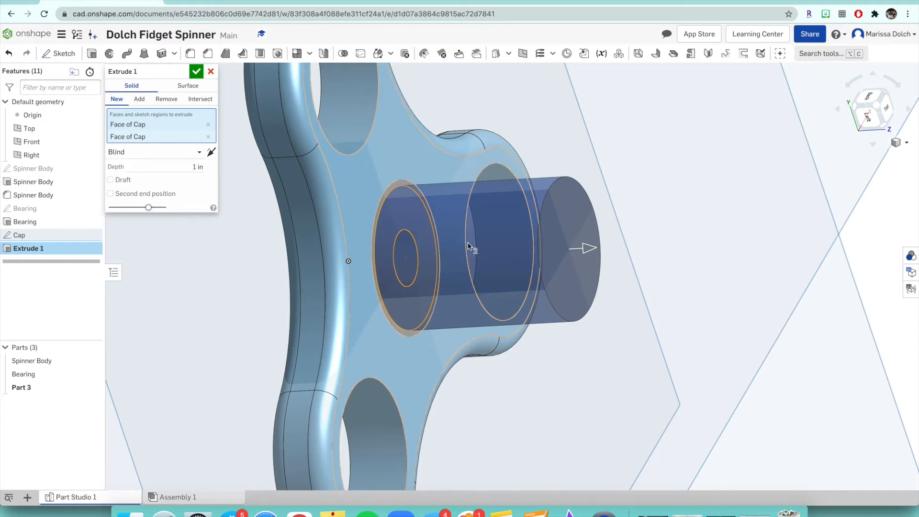
pyautogui.click(139, 100)
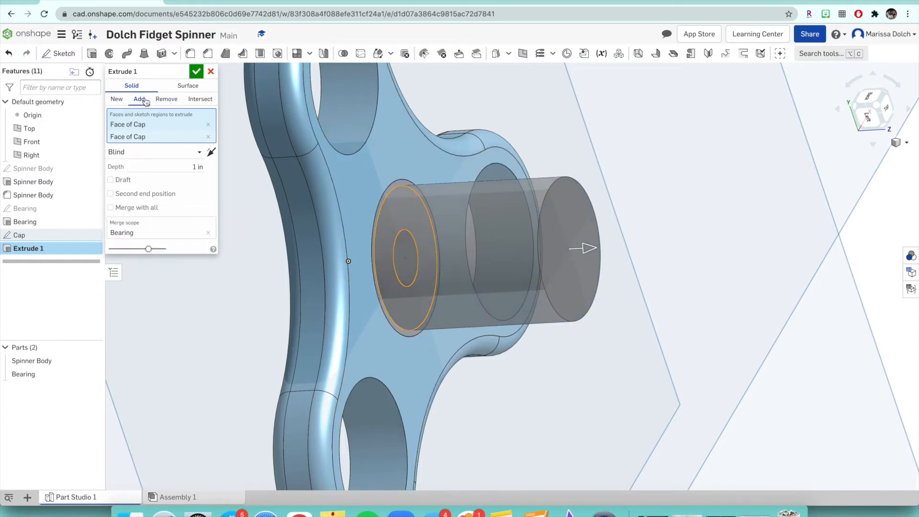
pyautogui.click(115, 101)
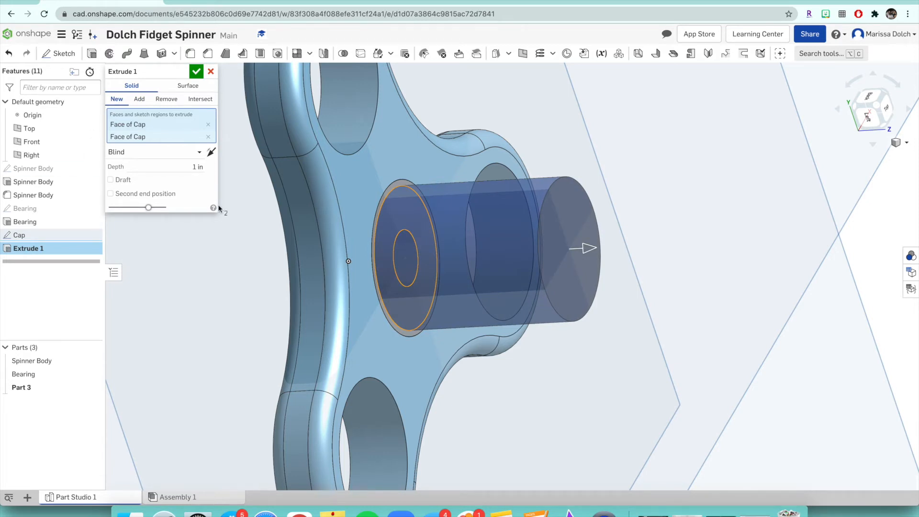
pyautogui.moveTo(224, 289); pyautogui.dragTo(199, 300)
pyautogui.moveTo(220, 306)
pyautogui.mouseDown(button='right')
pyautogui.moveTo(201, 286)
pyautogui.moveTo(237, 301)
pyautogui.mouseUp(button='right')
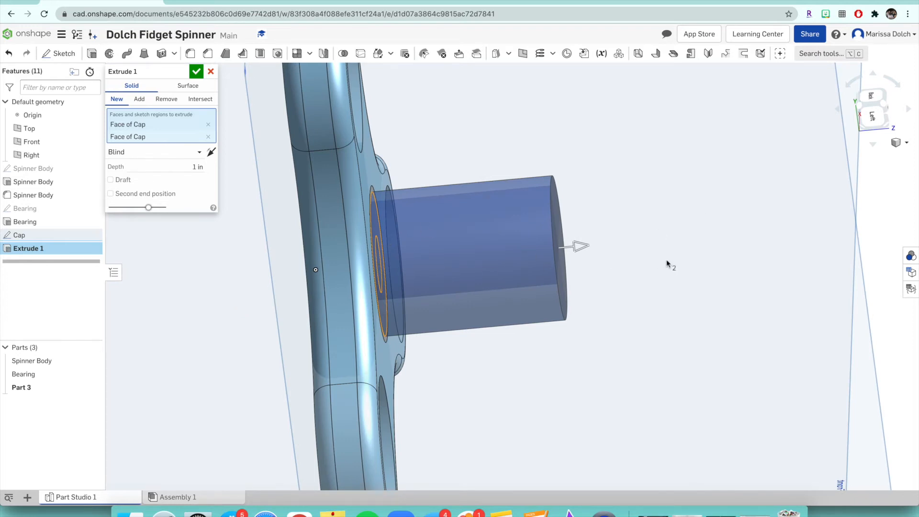
# Set the cap extrusion's blind depth to 0.12 in
pyautogui.click(195, 168)
pyautogui.write('0.12')
pyautogui.press('Return')
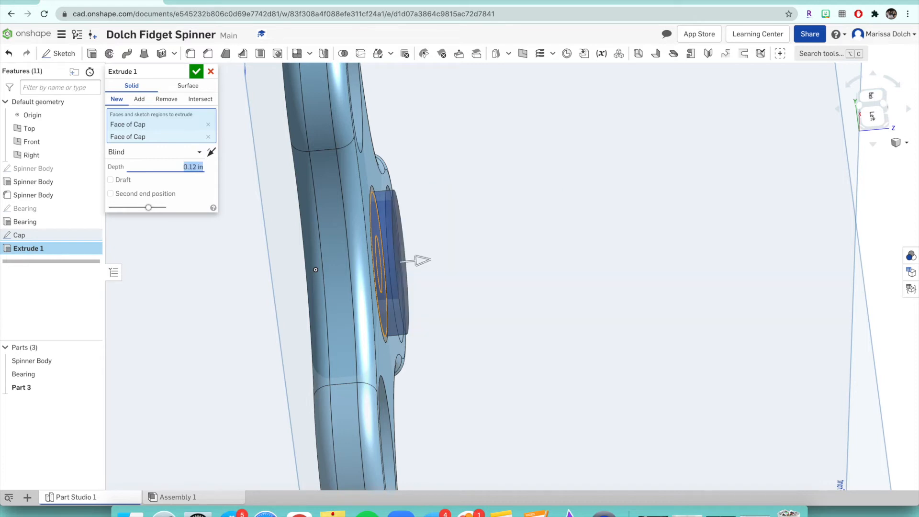
pyautogui.moveTo(229, 276); pyautogui.dragTo(217, 260, button='right')
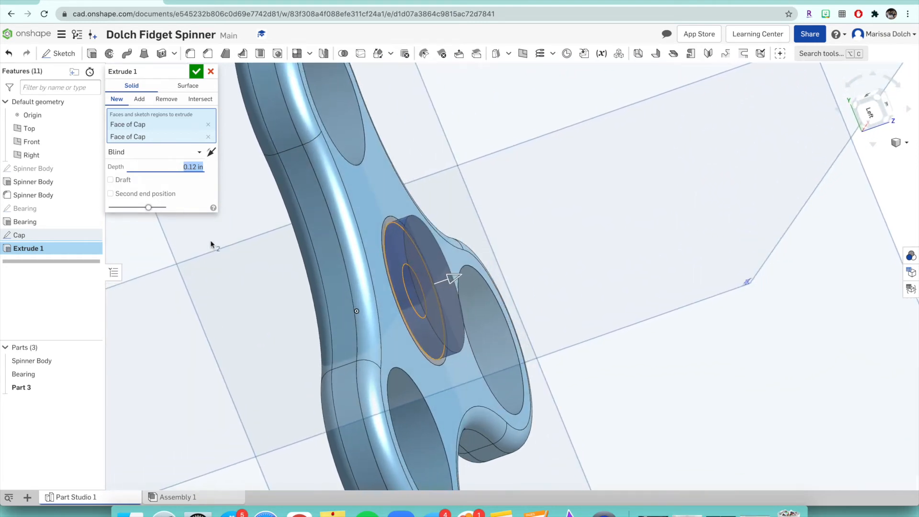
# Name the extrude feature Cap 1 and accept it
pyautogui.click(182, 72)
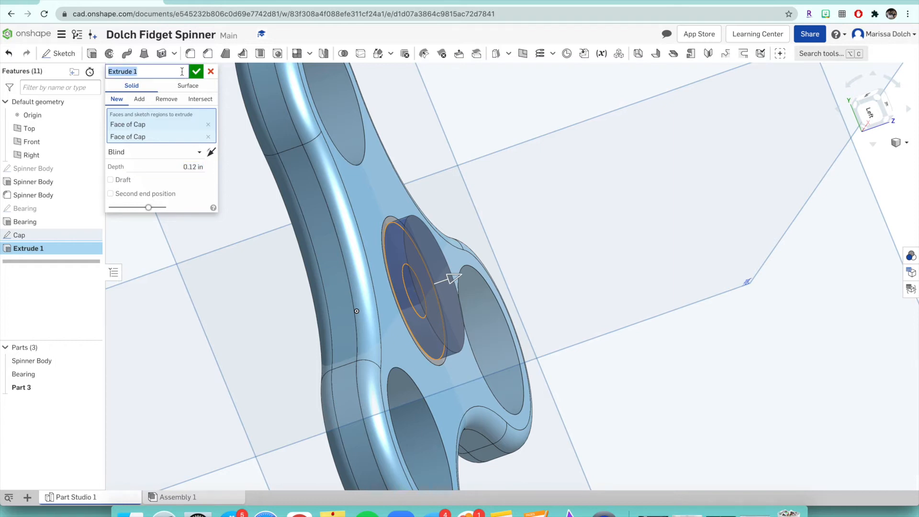
pyautogui.write('Cap 1')
pyautogui.click(196, 72)
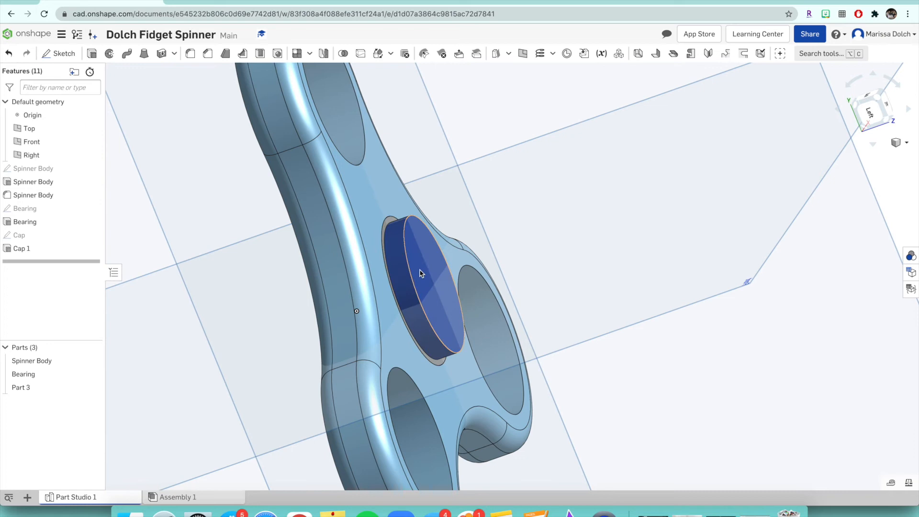
pyautogui.moveTo(273, 316); pyautogui.dragTo(246, 325, button='right')
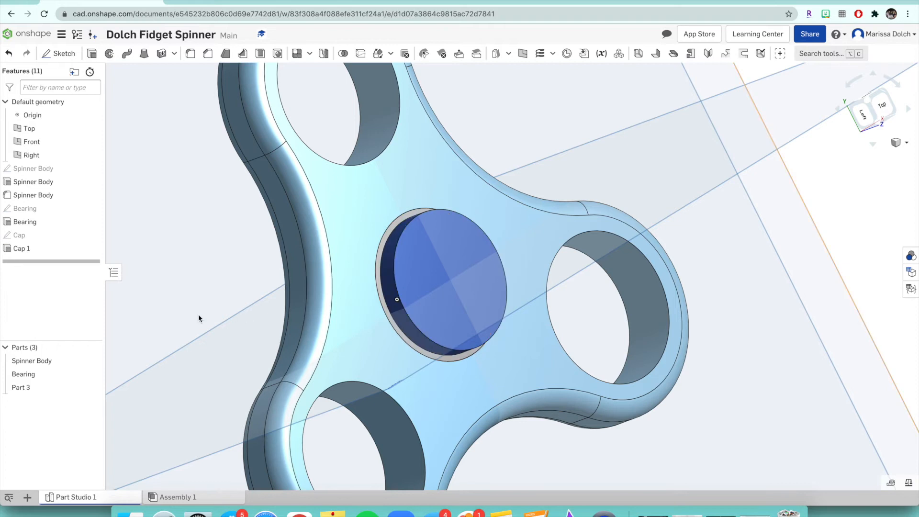
# Start a new extrusion for the cap's stem while looking at the underside of the bearing hole
pyautogui.moveTo(198, 316); pyautogui.dragTo(300, 290, button='right')
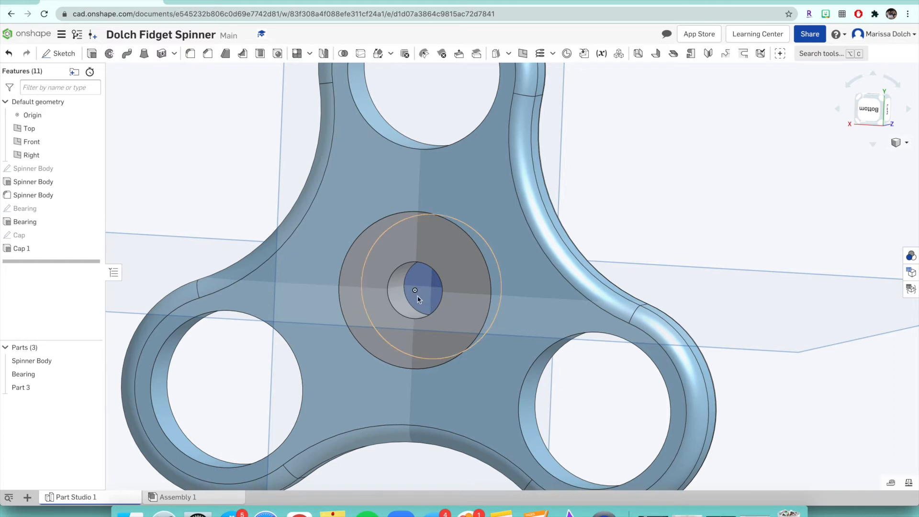
pyautogui.moveTo(256, 128); pyautogui.dragTo(242, 192, button='right')
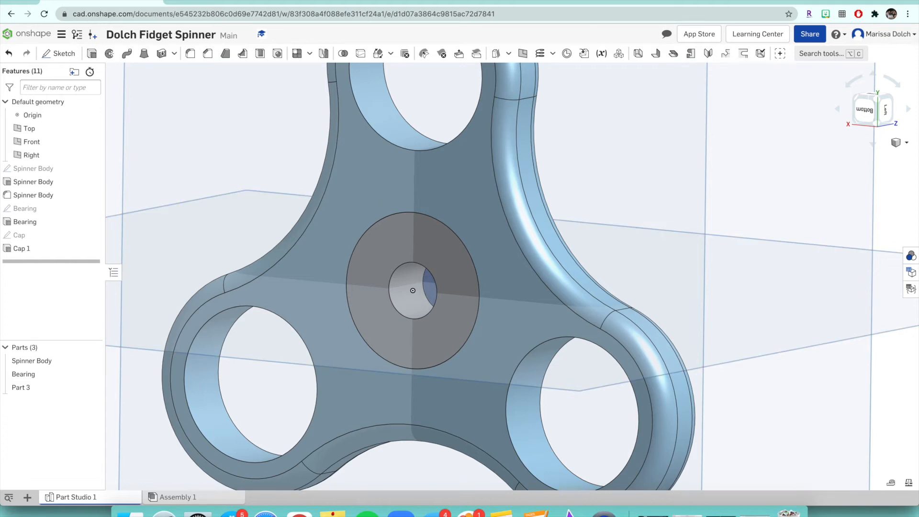
pyautogui.click(92, 54)
pyautogui.moveTo(237, 236); pyautogui.dragTo(246, 236, button='right')
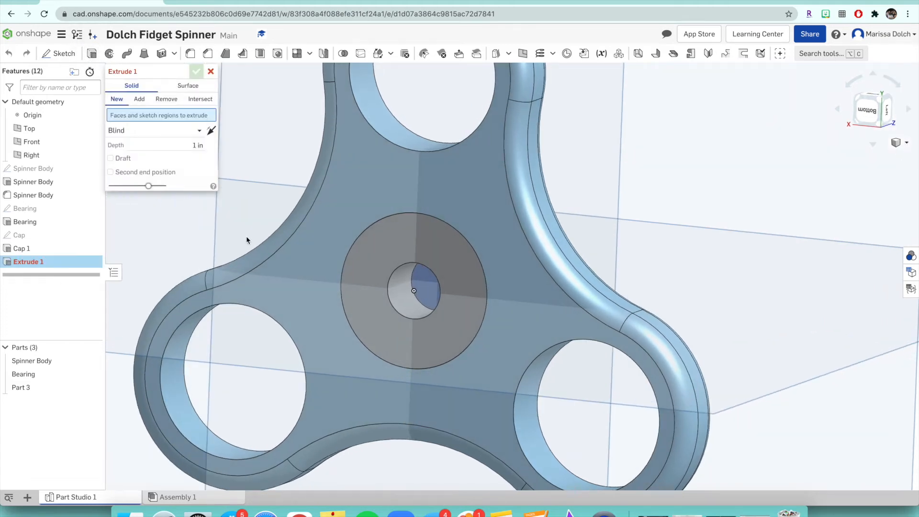
pyautogui.click(409, 320)
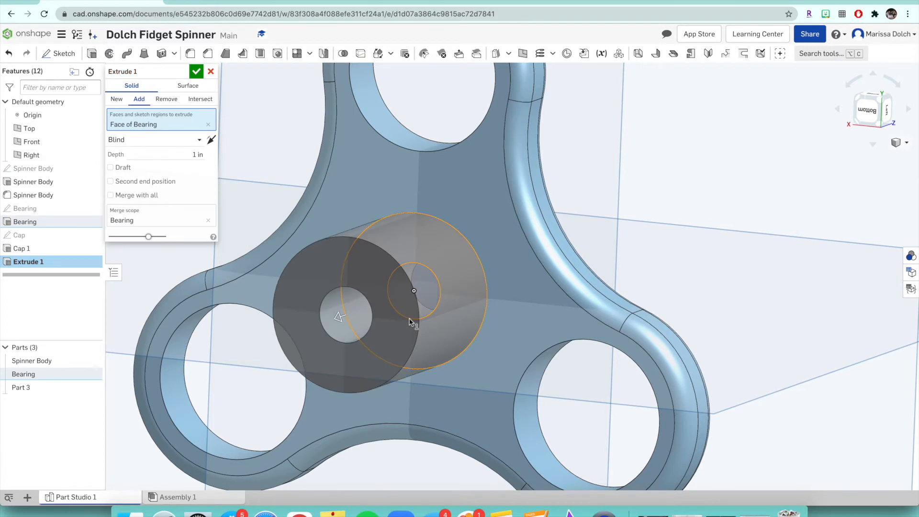
pyautogui.press('super+z')
pyautogui.moveTo(423, 292); pyautogui.dragTo(444, 270, button='right')
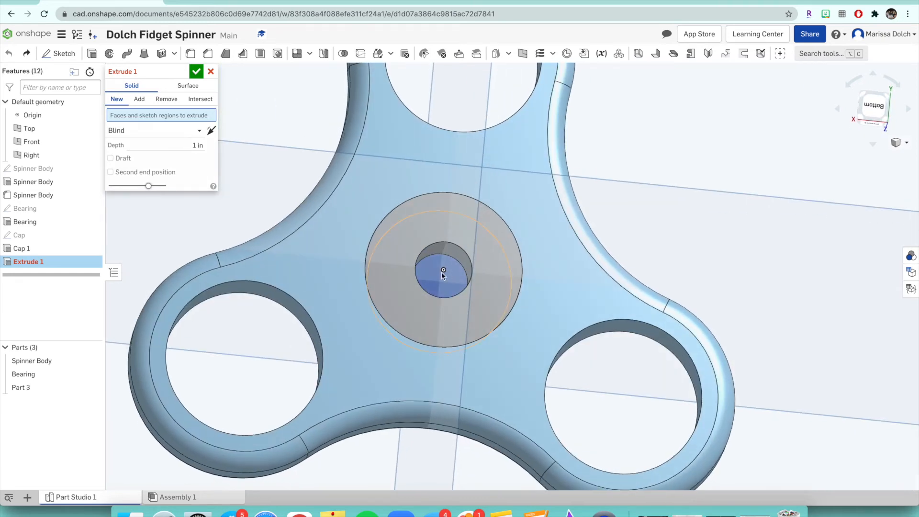
pyautogui.click(444, 274)
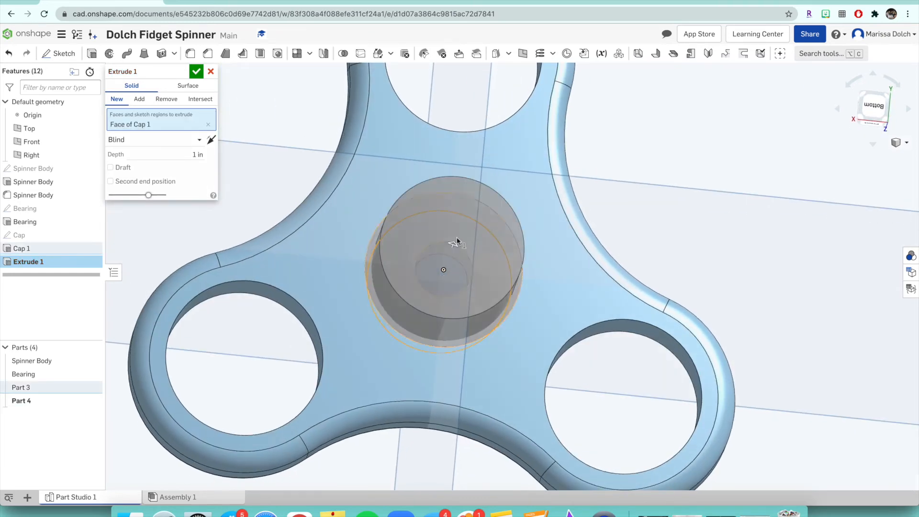
pyautogui.click(459, 260)
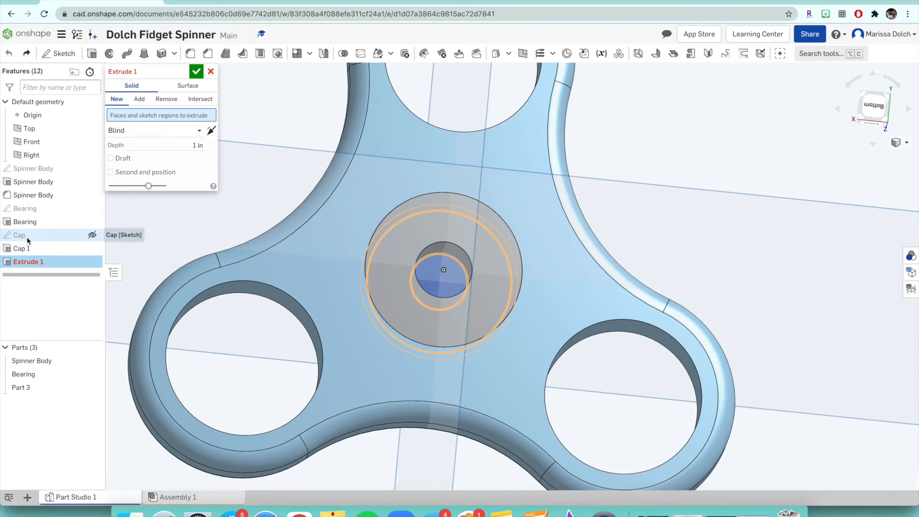
# Show the Cap sketch, choose its inner circle region for the extrusion, and reverse the direction into the bearing
pyautogui.click(92, 235)
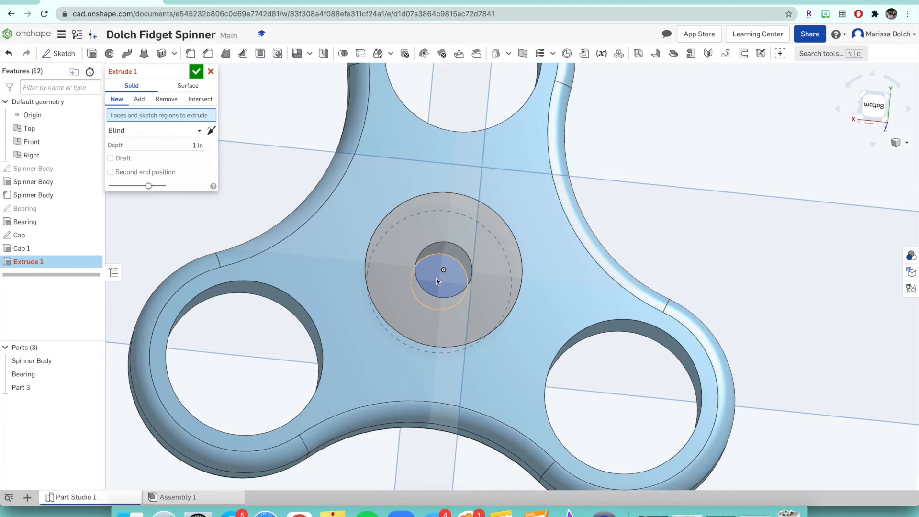
pyautogui.moveTo(434, 286); pyautogui.dragTo(277, 218, button='right')
pyautogui.click(439, 293)
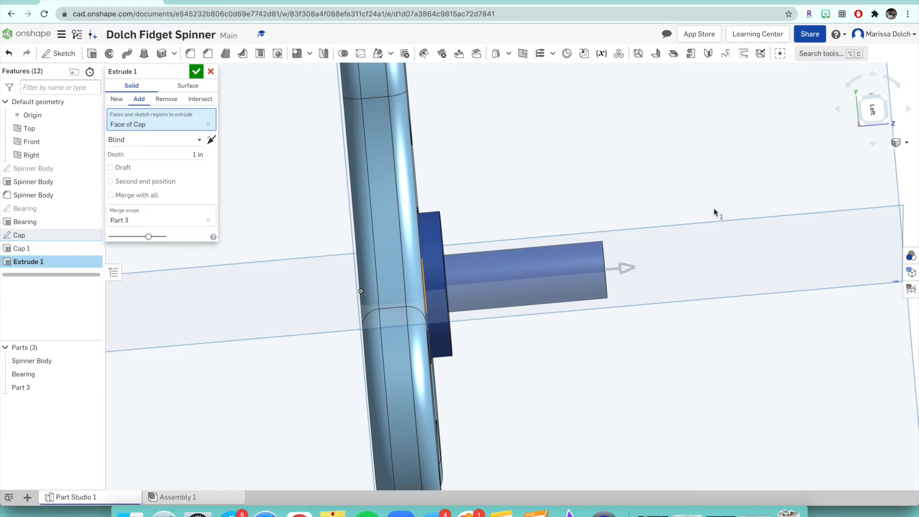
pyautogui.click(212, 140)
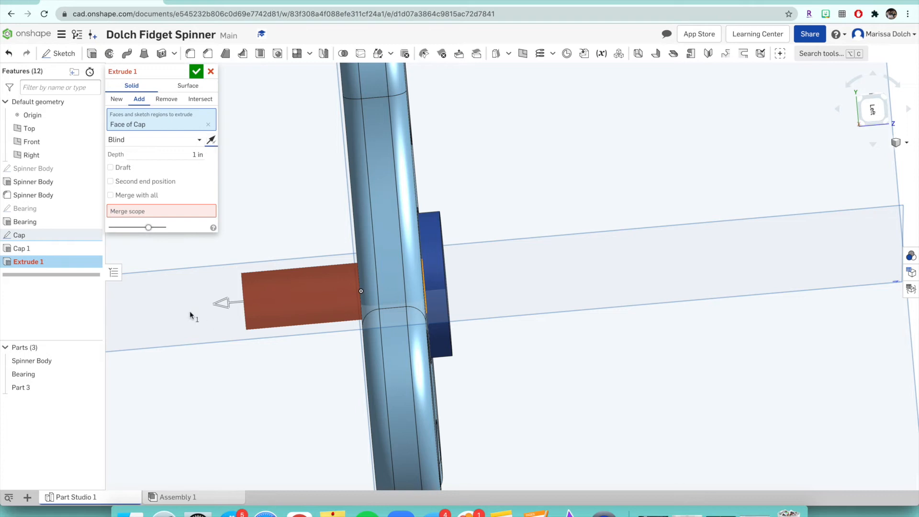
pyautogui.moveTo(190, 316)
pyautogui.mouseDown(button='right')
pyautogui.moveTo(218, 318)
pyautogui.moveTo(198, 316)
pyautogui.mouseUp(button='right')
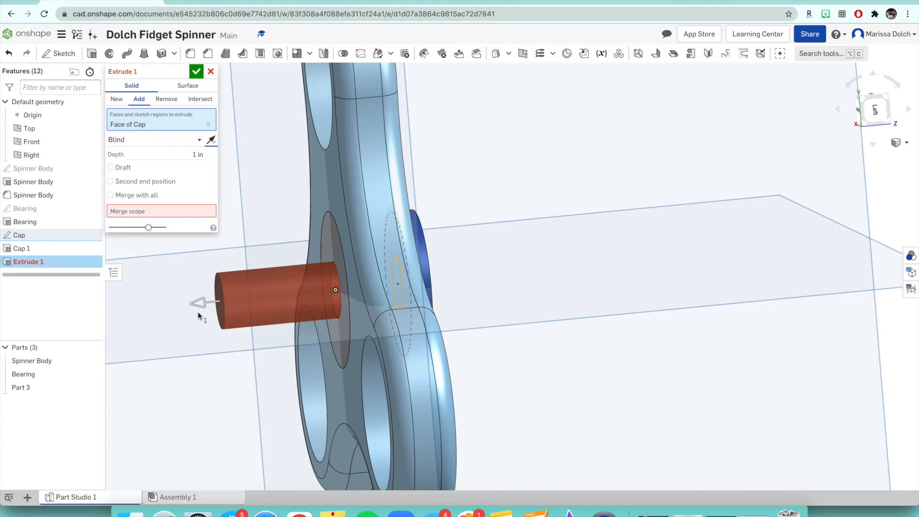
# Set the stem extrusion's blind depth to 0.175 in
pyautogui.click(198, 156)
pyautogui.write('0.175')
pyautogui.press('Return')
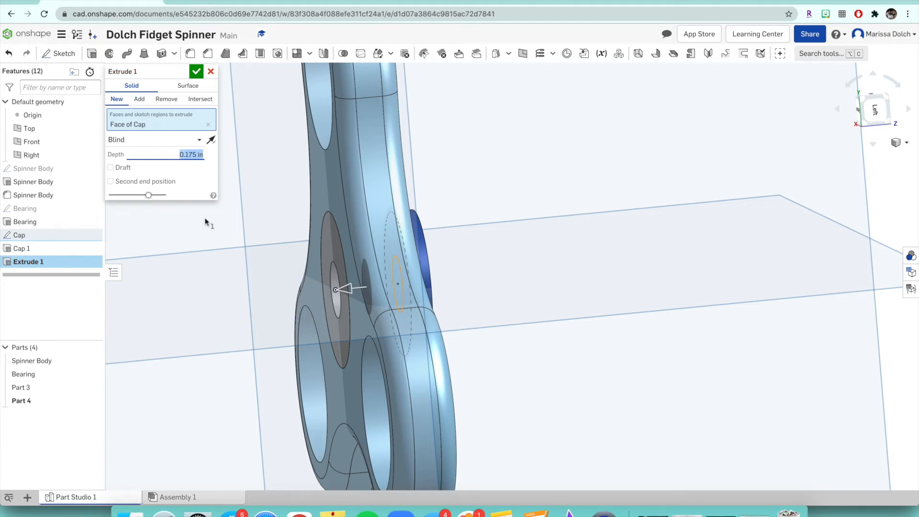
# Switch the stem extrusion to Add with the cap disc, Part 3, as its merge scope, and accept it
pyautogui.moveTo(207, 261); pyautogui.dragTo(161, 306, button='right')
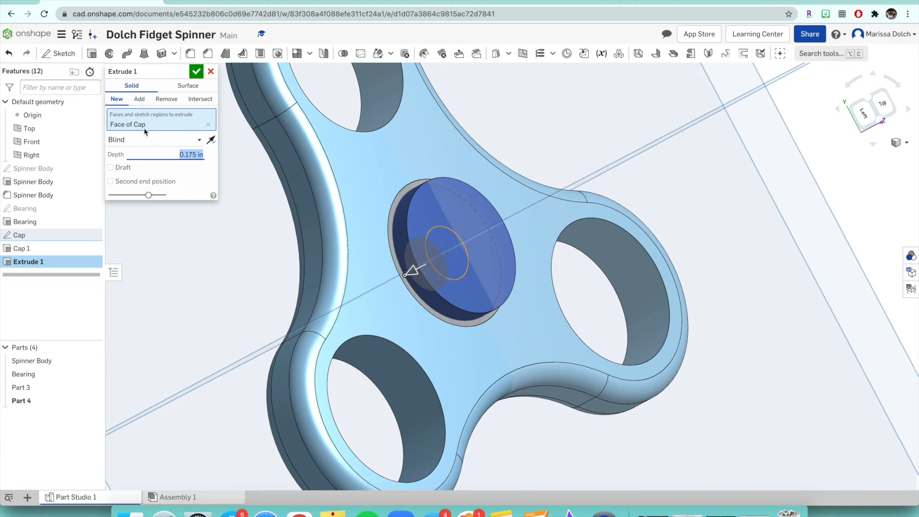
pyautogui.click(138, 106)
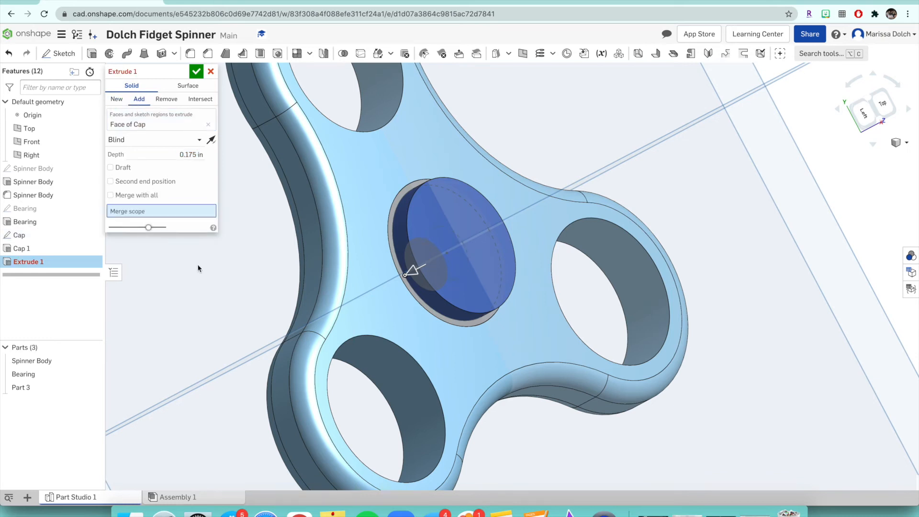
pyautogui.moveTo(225, 268); pyautogui.dragTo(338, 228, button='right')
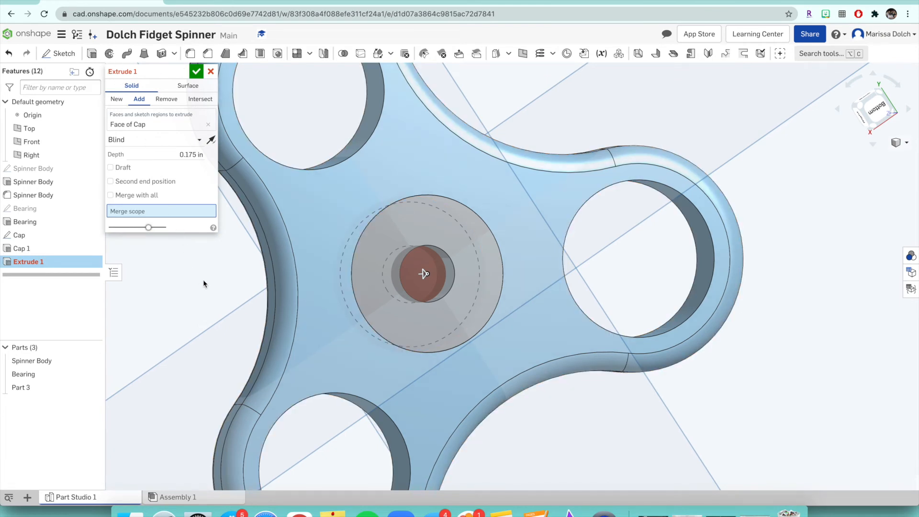
pyautogui.moveTo(187, 297); pyautogui.dragTo(263, 303, button='right')
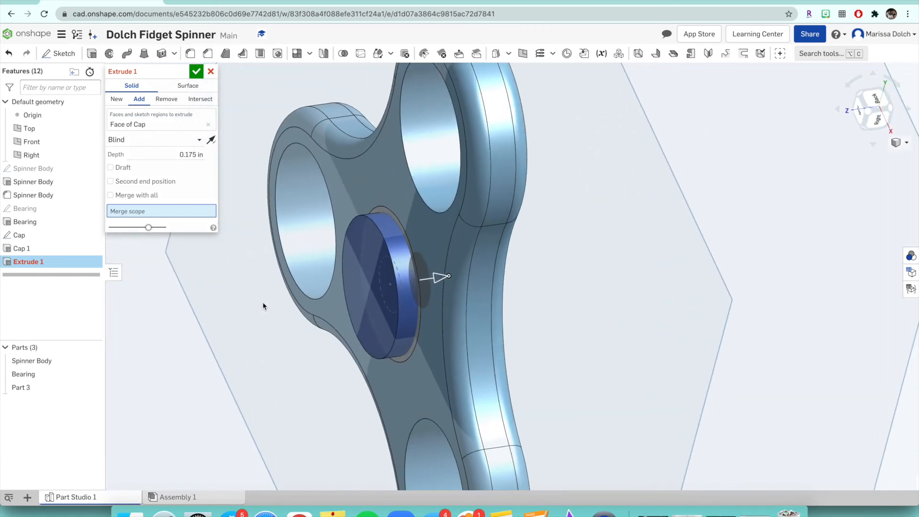
pyautogui.click(387, 294)
pyautogui.moveTo(277, 344)
pyautogui.mouseDown(button='right')
pyautogui.moveTo(214, 332)
pyautogui.moveTo(197, 341)
pyautogui.moveTo(268, 343)
pyautogui.mouseUp(button='right')
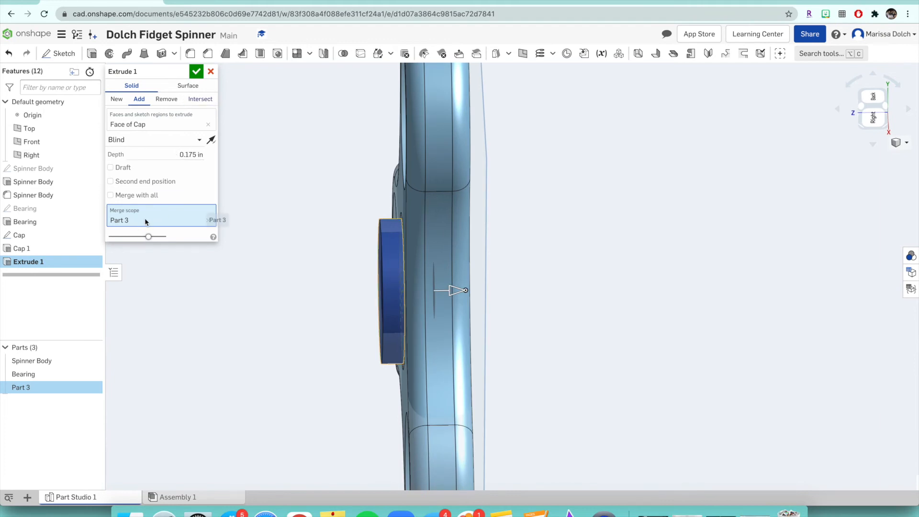
pyautogui.click(196, 71)
# Rename the stem's extrude feature to Cap 2 and hide the Cap sketch
pyautogui.moveTo(265, 235); pyautogui.dragTo(294, 224, button='right')
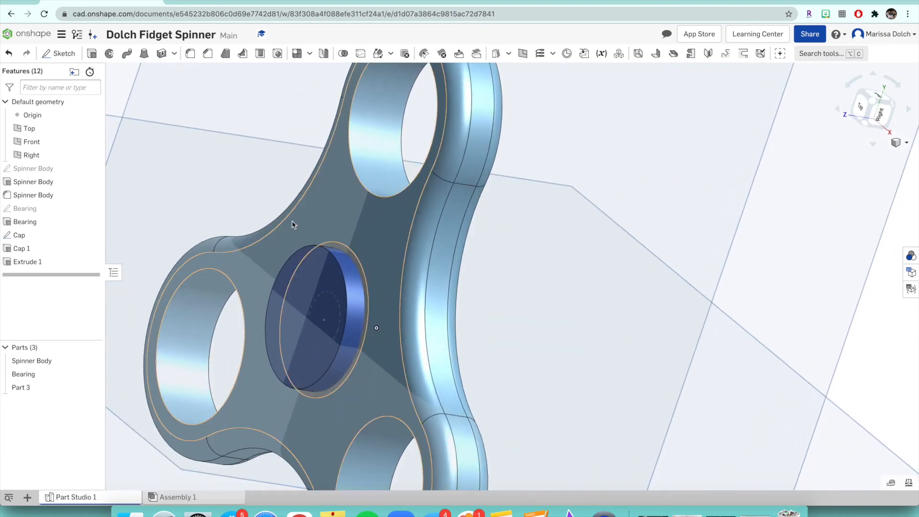
pyautogui.doubleClick(46, 261)
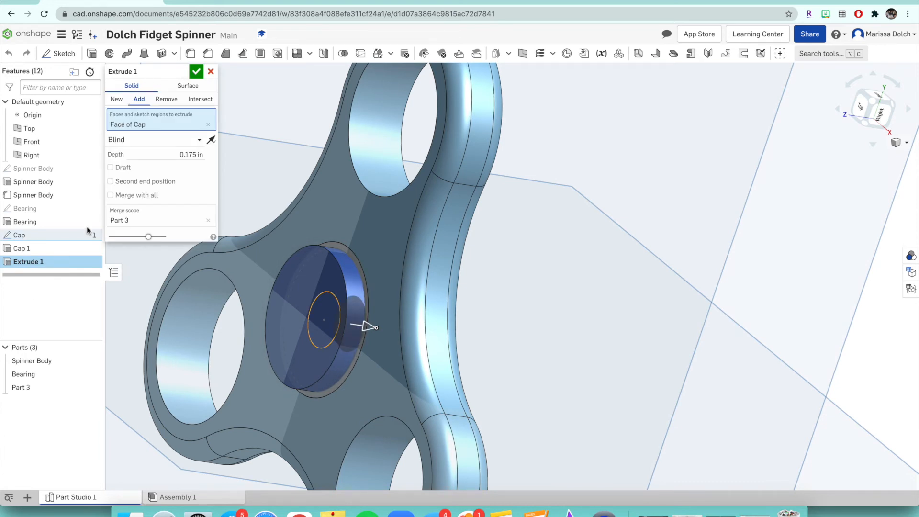
pyautogui.click(184, 71)
pyautogui.write('Cap 2')
pyautogui.click(196, 72)
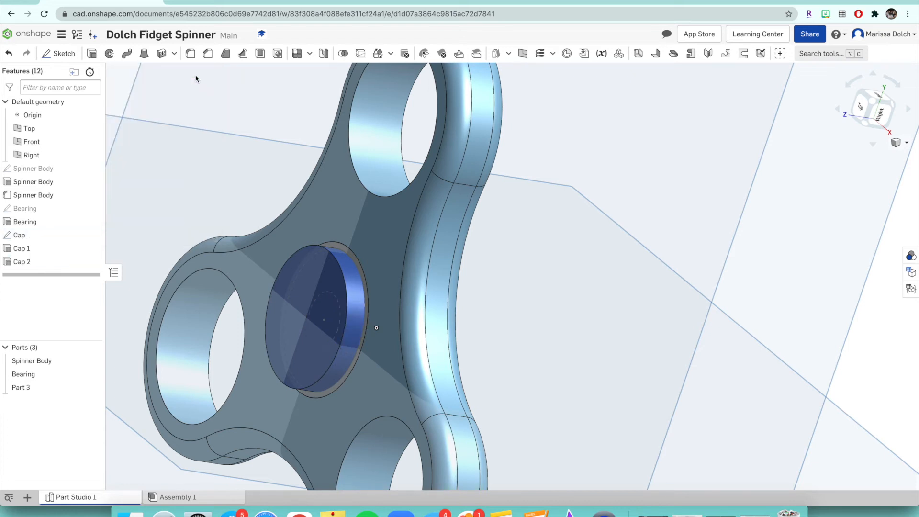
pyautogui.moveTo(235, 168); pyautogui.dragTo(249, 151, button='right')
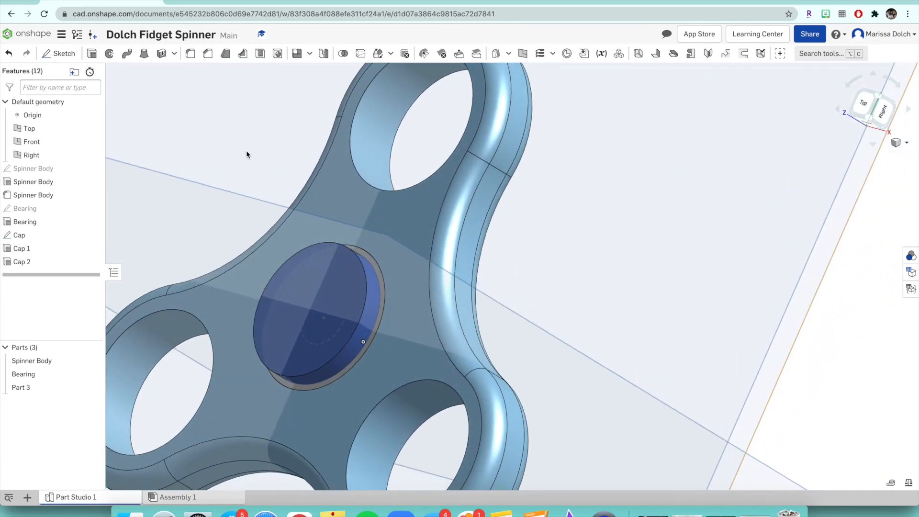
pyautogui.click(92, 235)
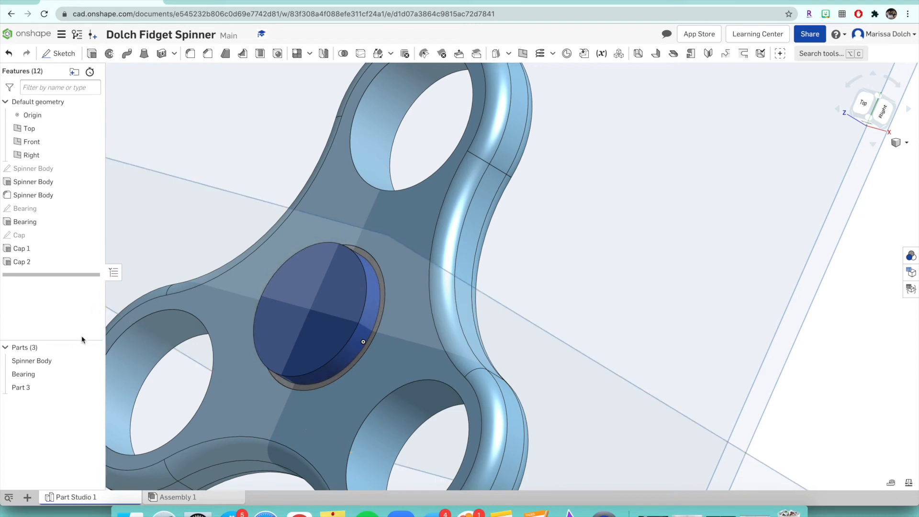
# Hide the Spinner Body and Bearing parts to inspect the cap's stem and how it sits inside the bearing
pyautogui.click(92, 361)
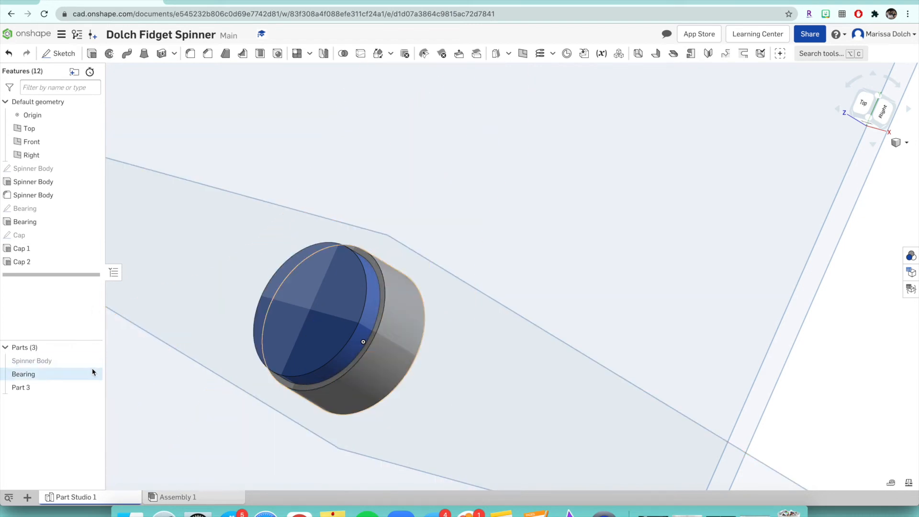
pyautogui.click(92, 374)
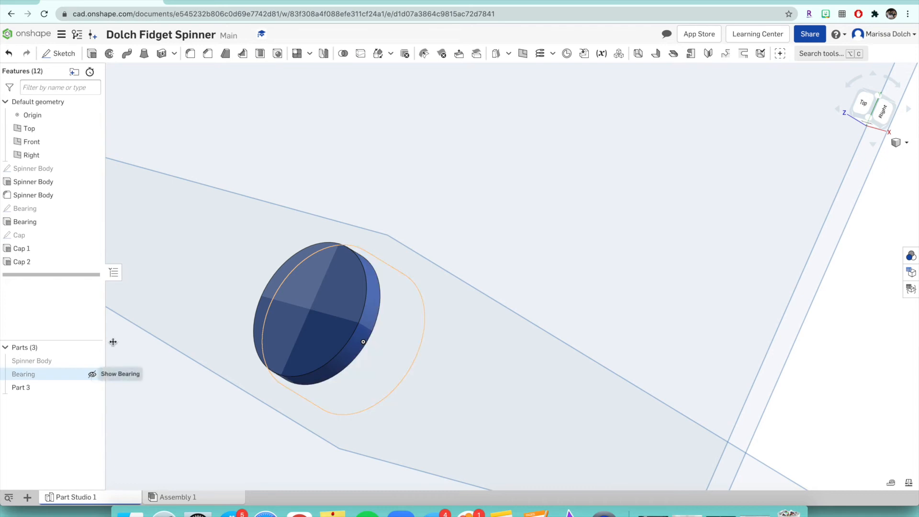
pyautogui.moveTo(202, 245); pyautogui.dragTo(157, 252, button='right')
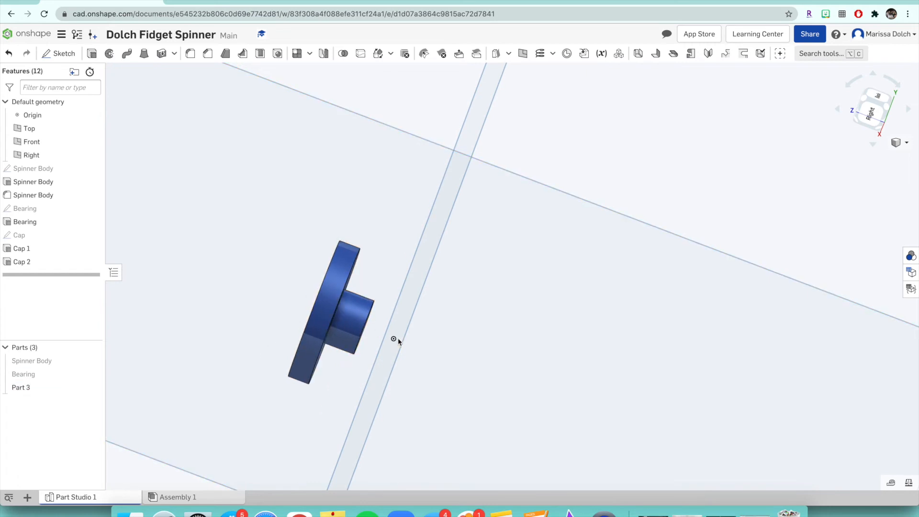
pyautogui.click(93, 375)
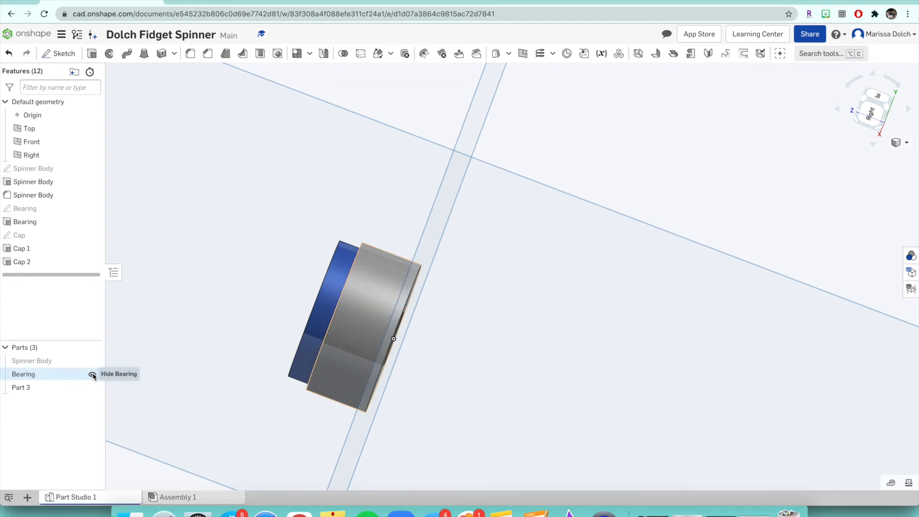
pyautogui.click(94, 377)
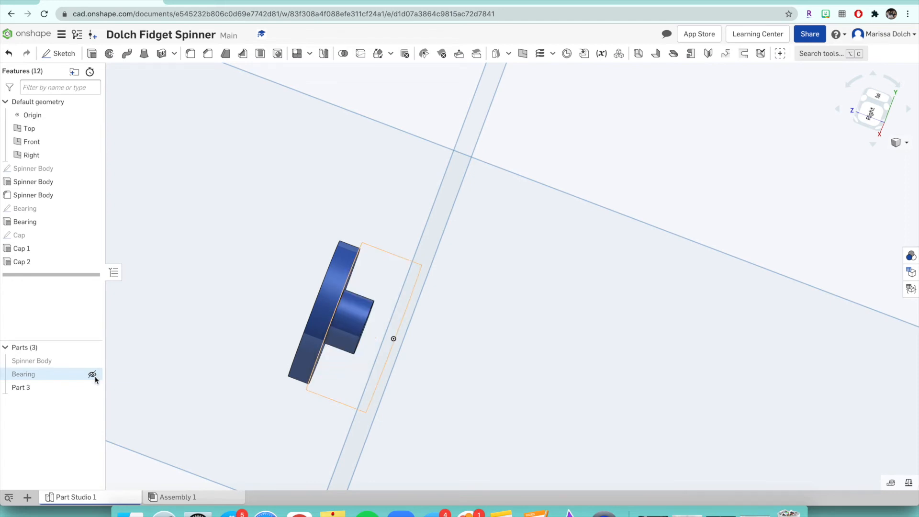
# Show the Bearing and Spinner Body parts again and bring the whole spinner into view
pyautogui.click(94, 377)
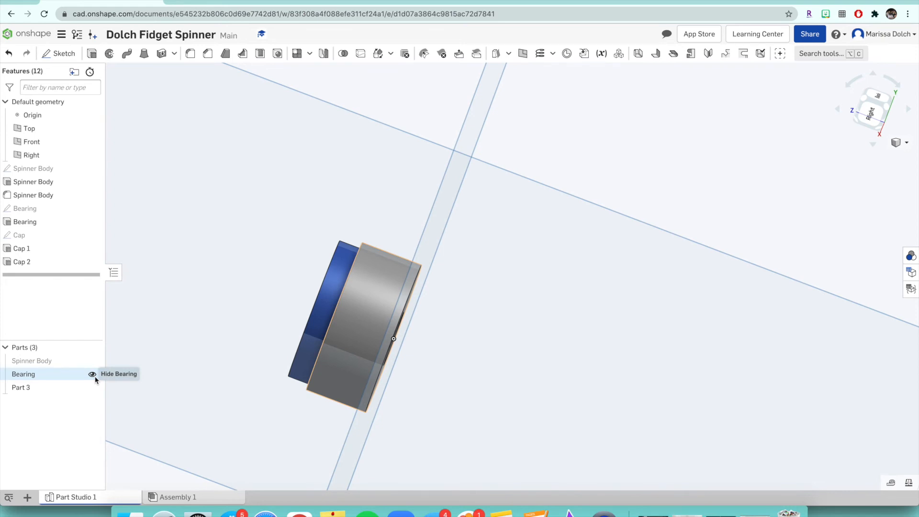
pyautogui.click(92, 361)
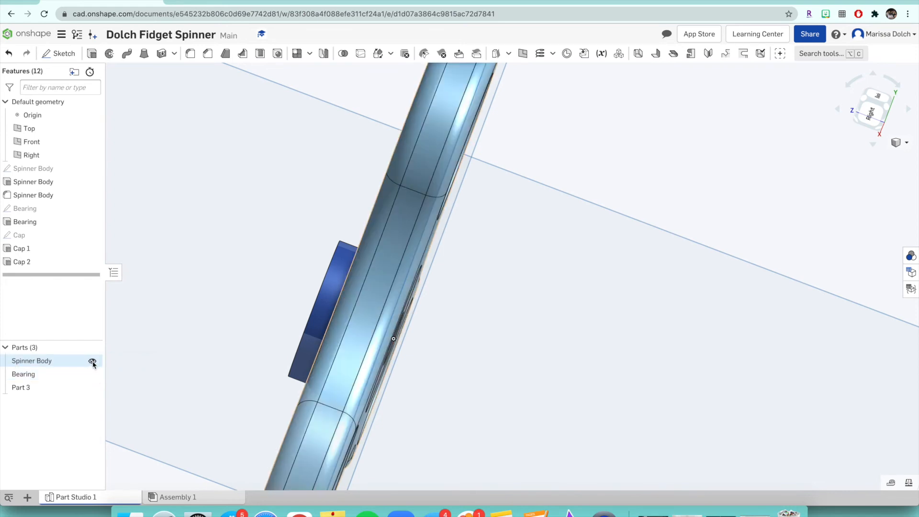
pyautogui.moveTo(165, 252); pyautogui.dragTo(186, 309, button='right')
pyautogui.scroll(-5, 187, 309)
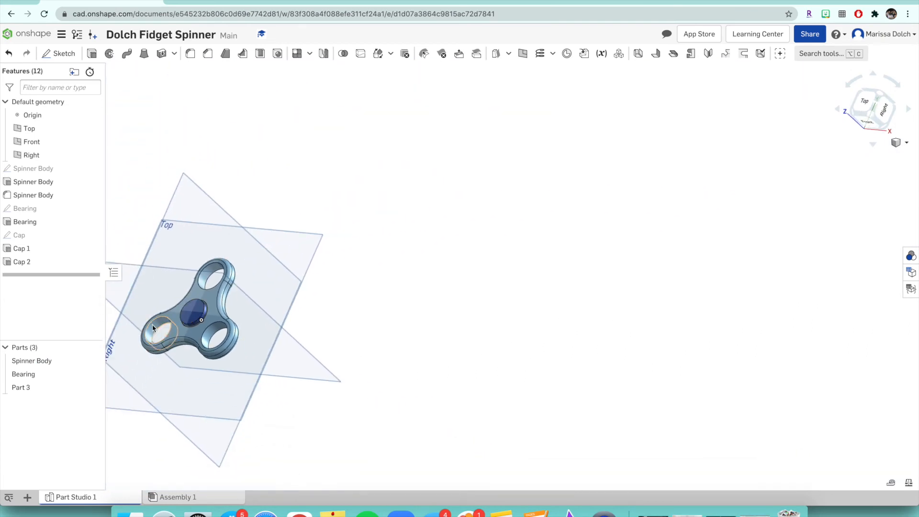
pyautogui.scroll(5, 129, 320)
pyautogui.scroll(1, 130, 321)
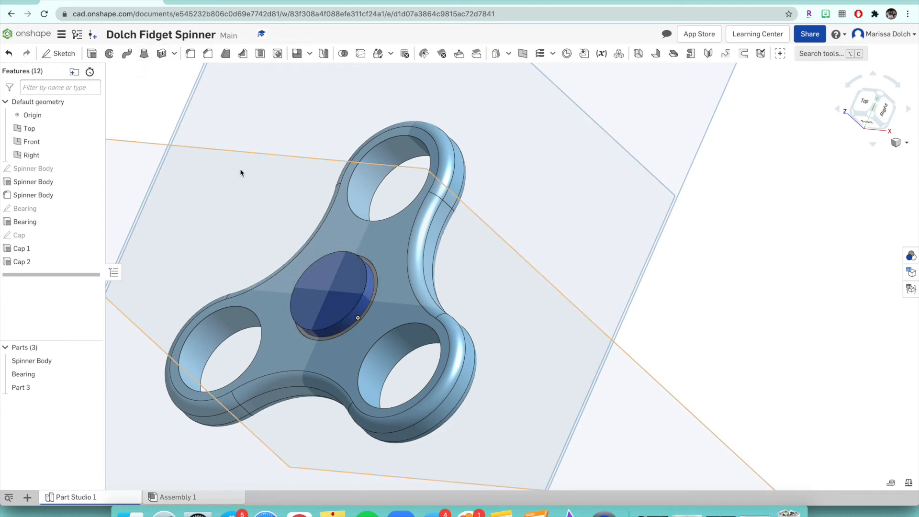
# Chamfer the outer circular edge of the cap disc with an equal distance of 0.1 in
pyautogui.click(207, 56)
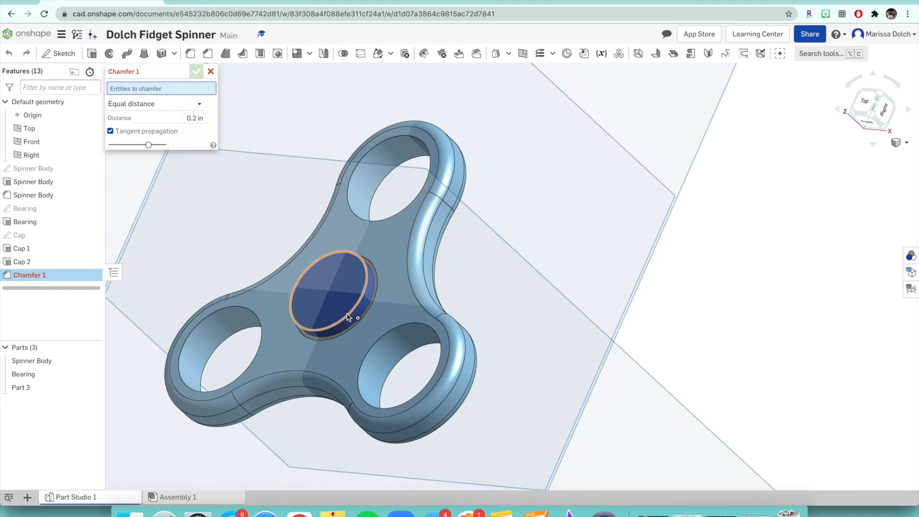
pyautogui.click(348, 316)
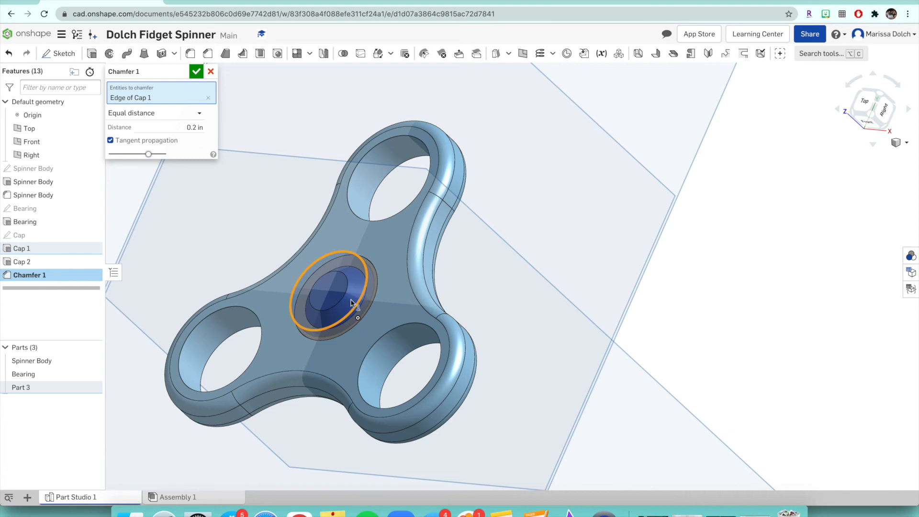
pyautogui.click(194, 127)
pyautogui.write('0.1')
pyautogui.press('Return')
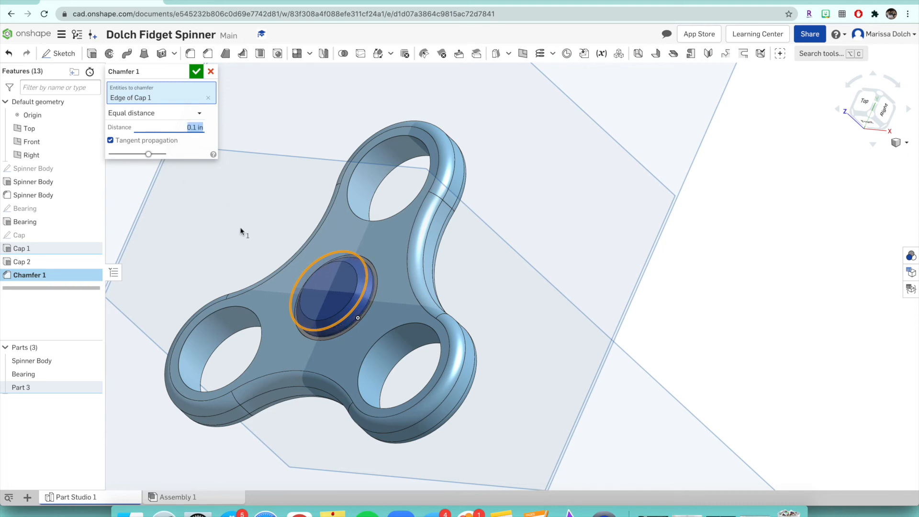
pyautogui.click(197, 72)
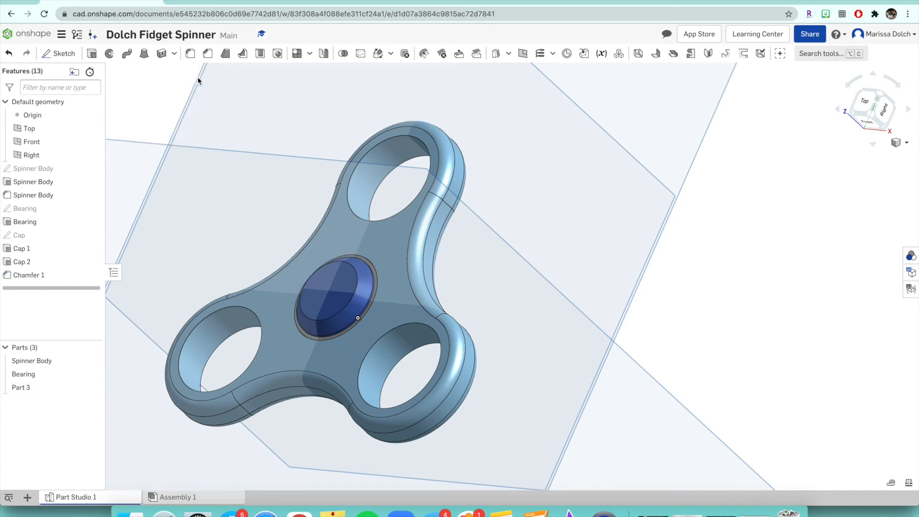
# Rename Part 3 in the parts list to Cap
pyautogui.moveTo(209, 222); pyautogui.dragTo(222, 192, button='right')
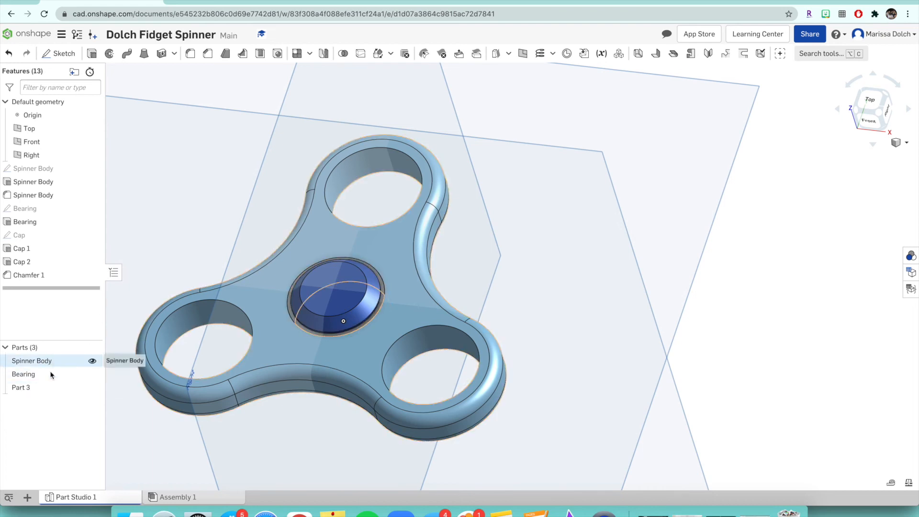
pyautogui.rightClick(50, 388)
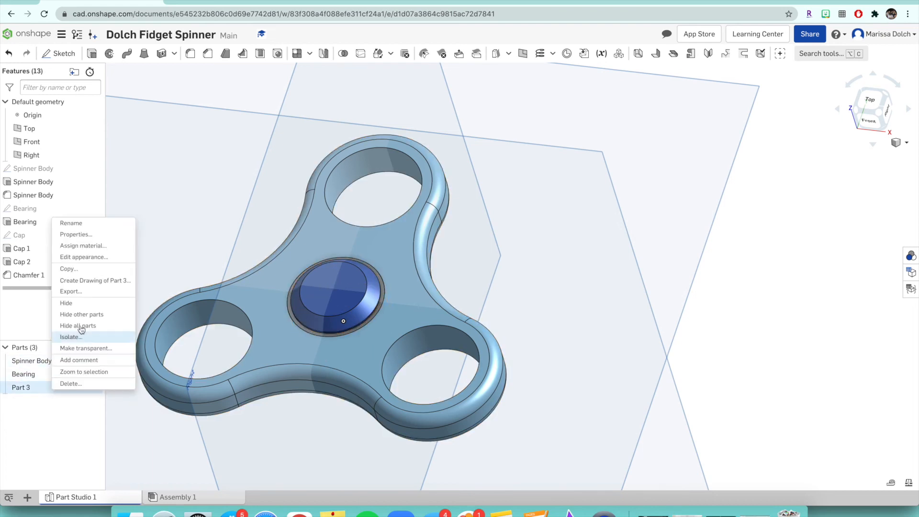
pyautogui.click(78, 227)
pyautogui.write('C')
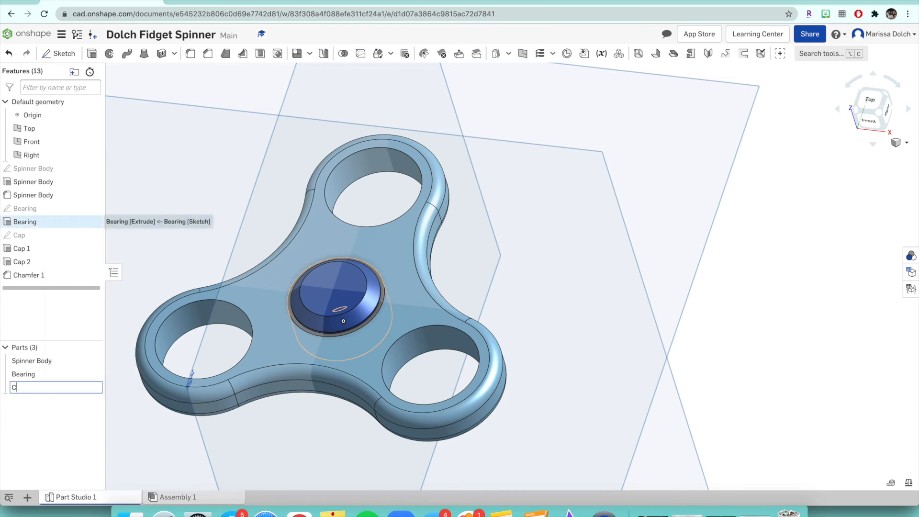
pyautogui.write('ap')
pyautogui.press('Return')
pyautogui.moveTo(225, 253); pyautogui.dragTo(293, 175, button='right')
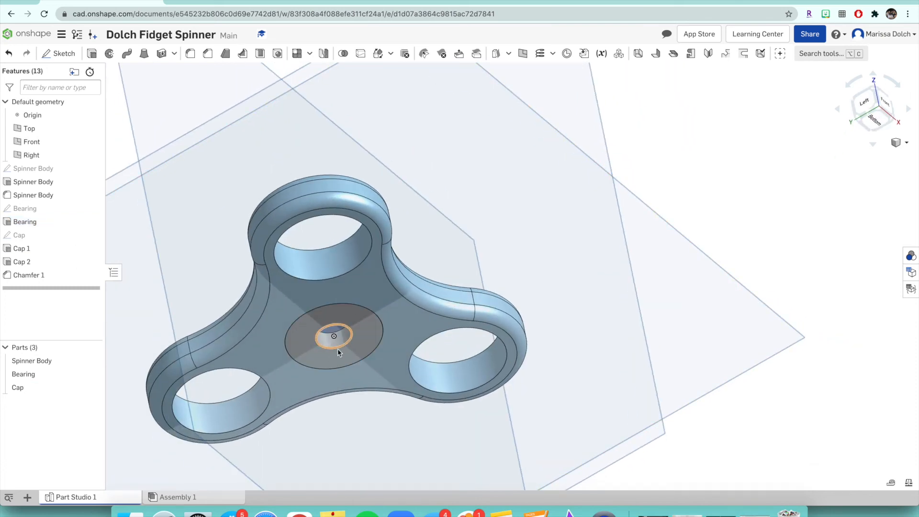
pyautogui.moveTo(429, 176); pyautogui.dragTo(411, 271, button='right')
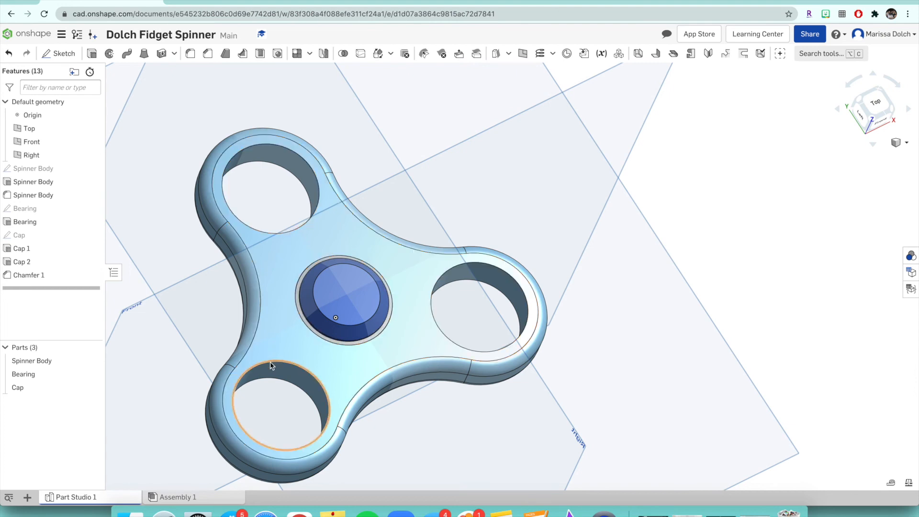
pyautogui.scroll(-2, 271, 365)
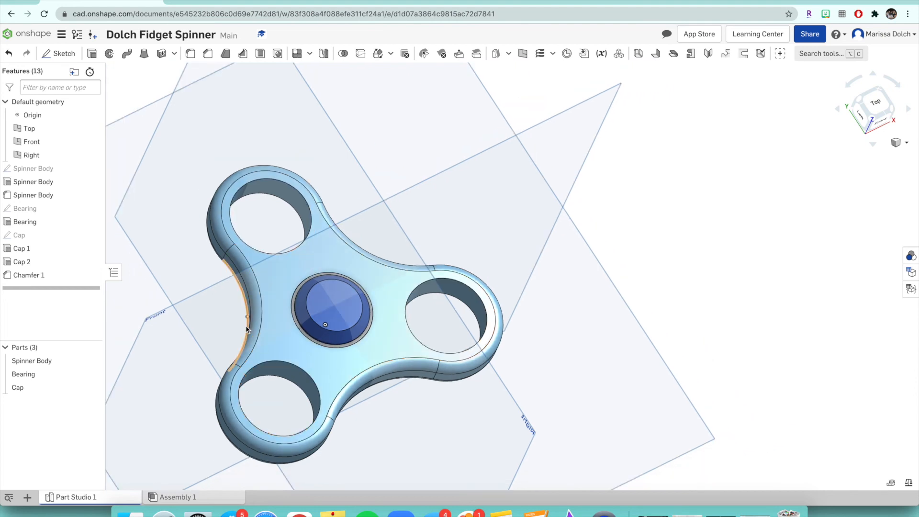
pyautogui.click(294, 341)
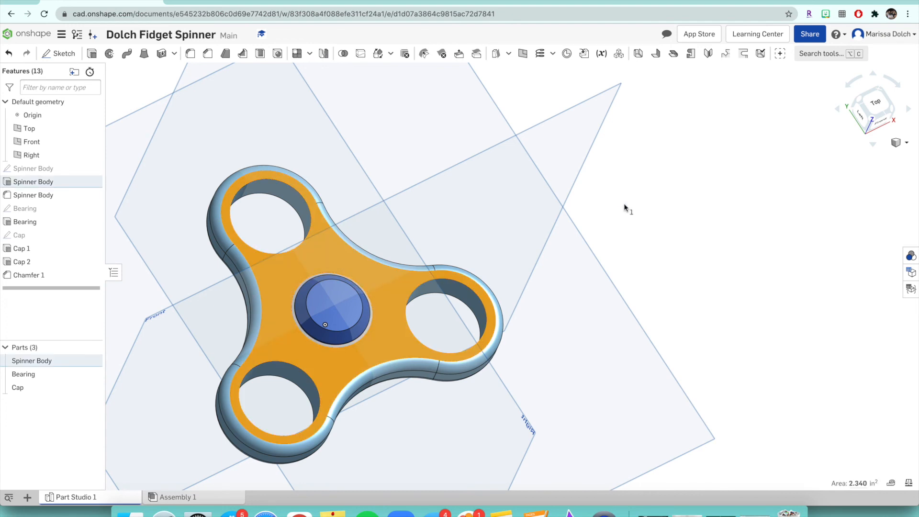
pyautogui.click(668, 213)
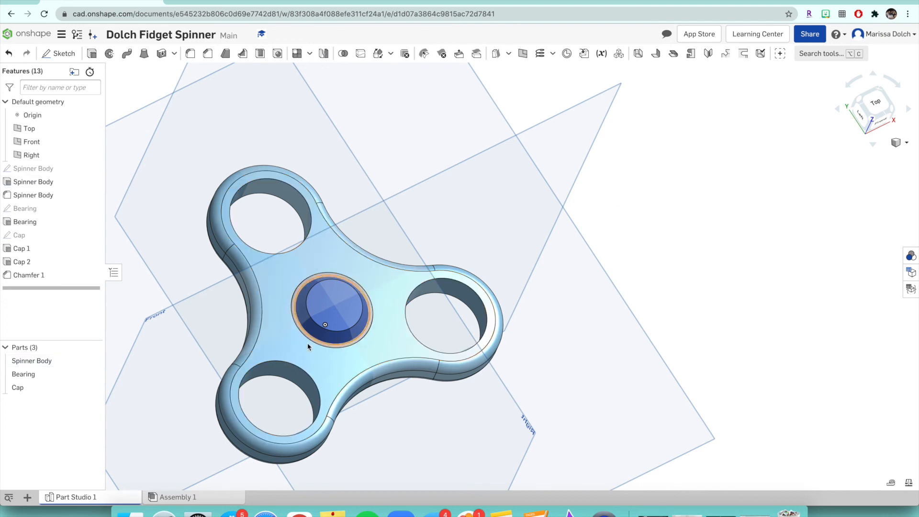
# Change the Spinner Body part's appearance to the light teal palette color BCEFEA, applying it to that part only
pyautogui.rightClick(56, 360)
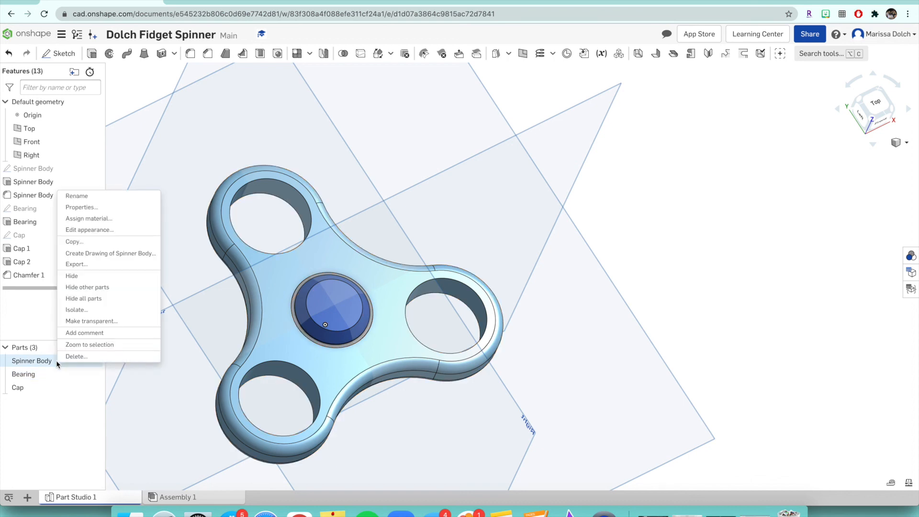
pyautogui.click(93, 230)
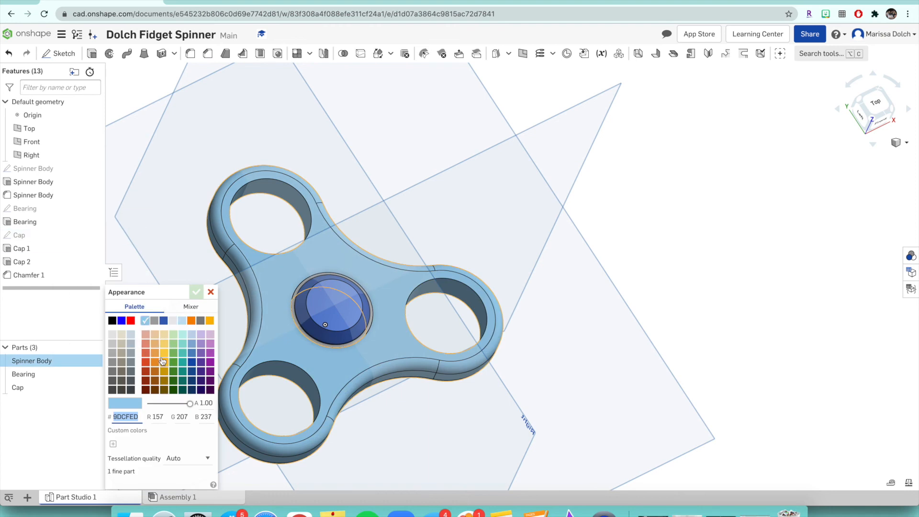
pyautogui.click(189, 307)
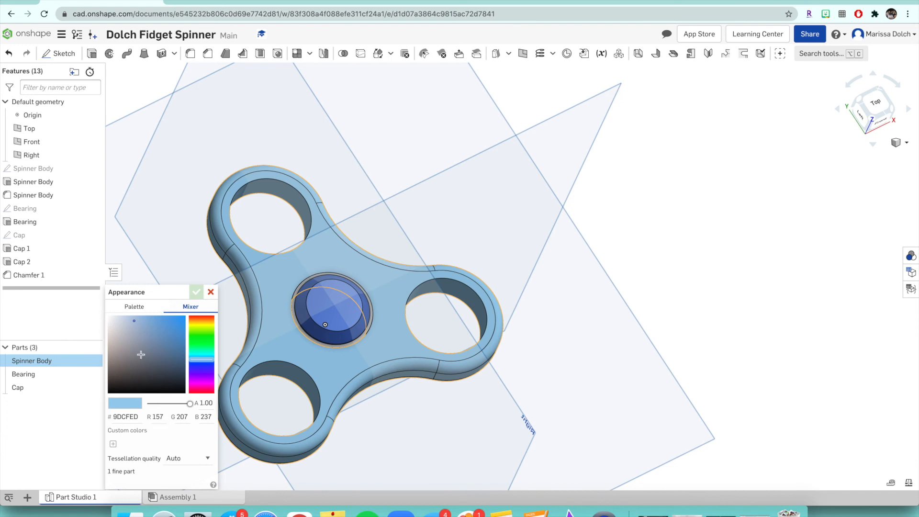
pyautogui.click(134, 307)
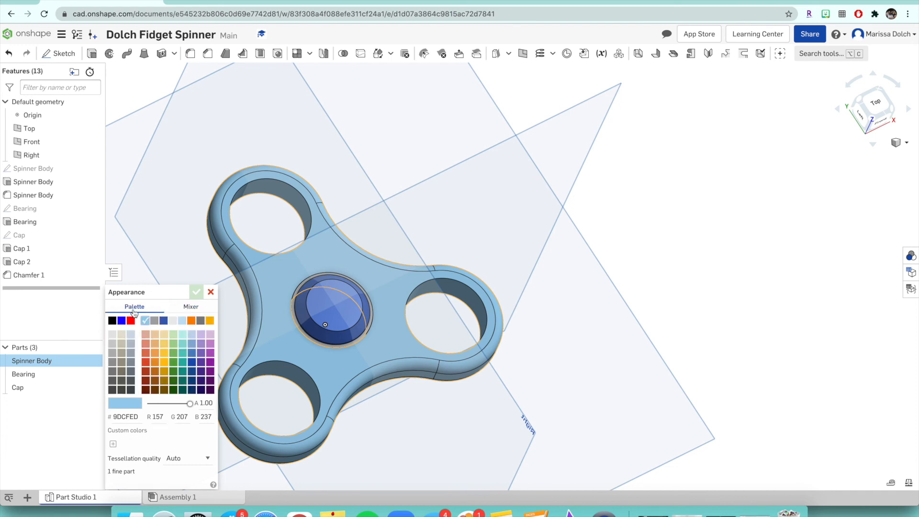
pyautogui.click(185, 336)
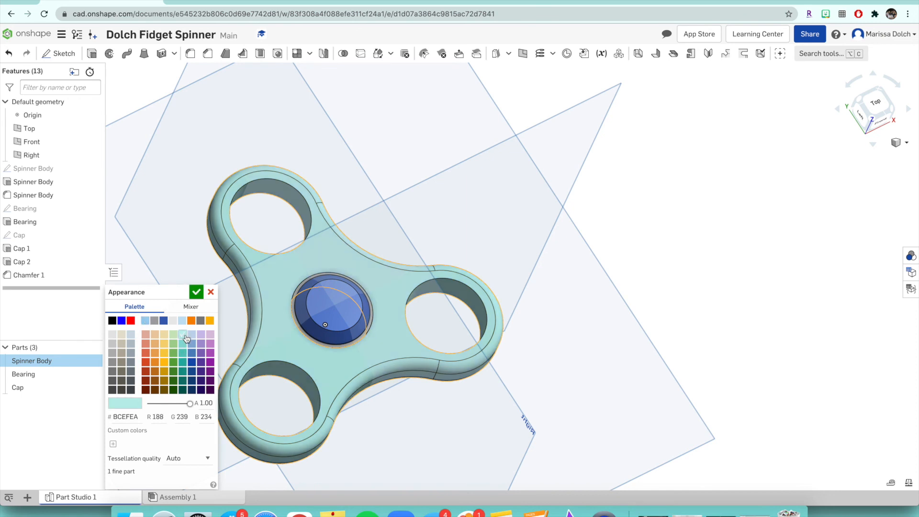
pyautogui.click(71, 375)
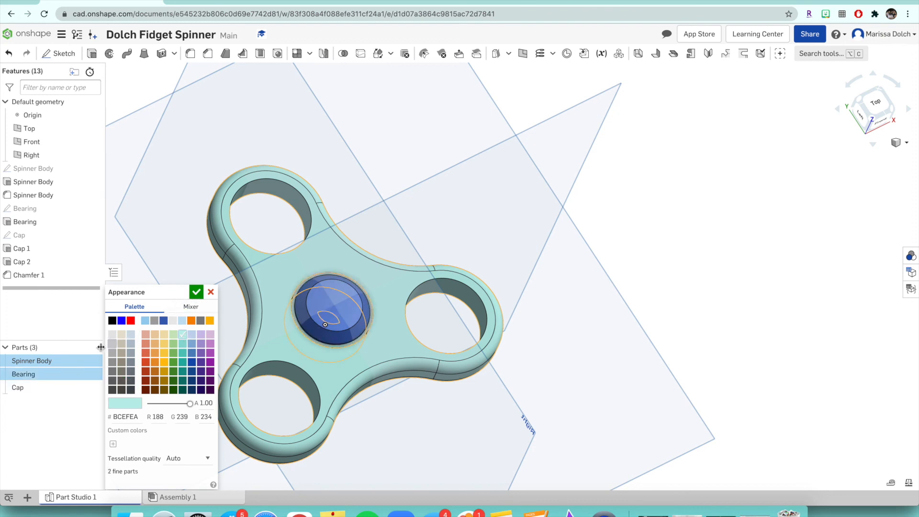
pyautogui.click(72, 376)
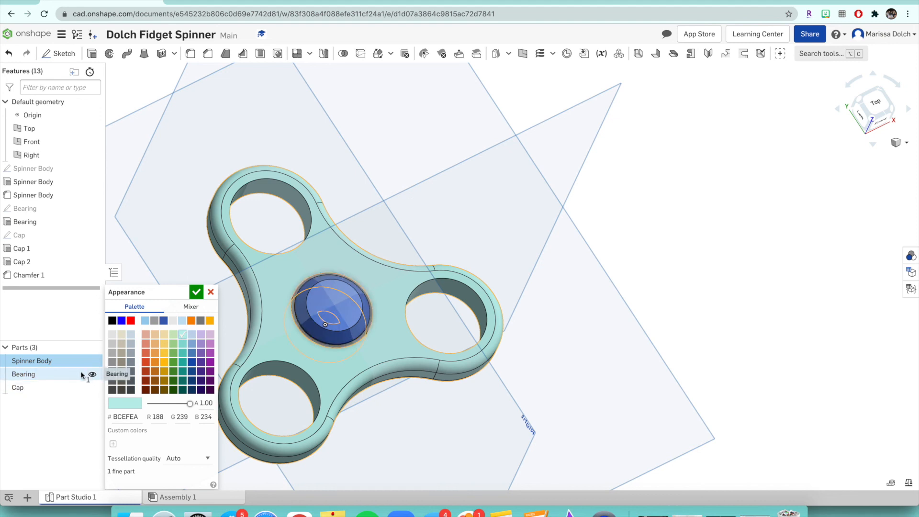
pyautogui.click(67, 375)
pyautogui.click(56, 387)
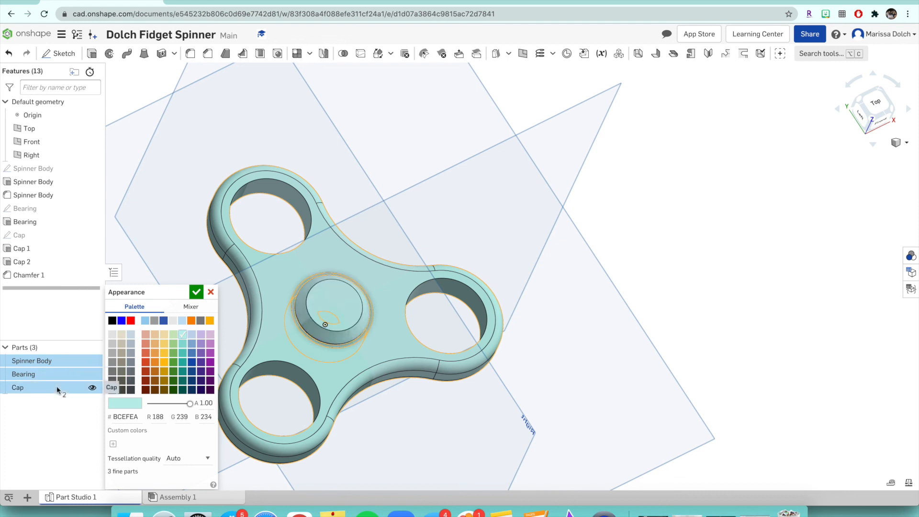
pyautogui.click(56, 386)
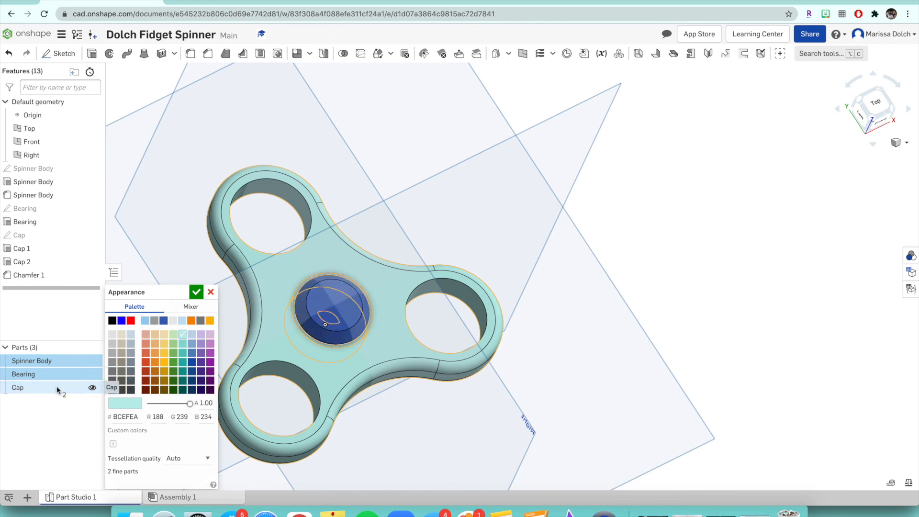
pyautogui.click(57, 374)
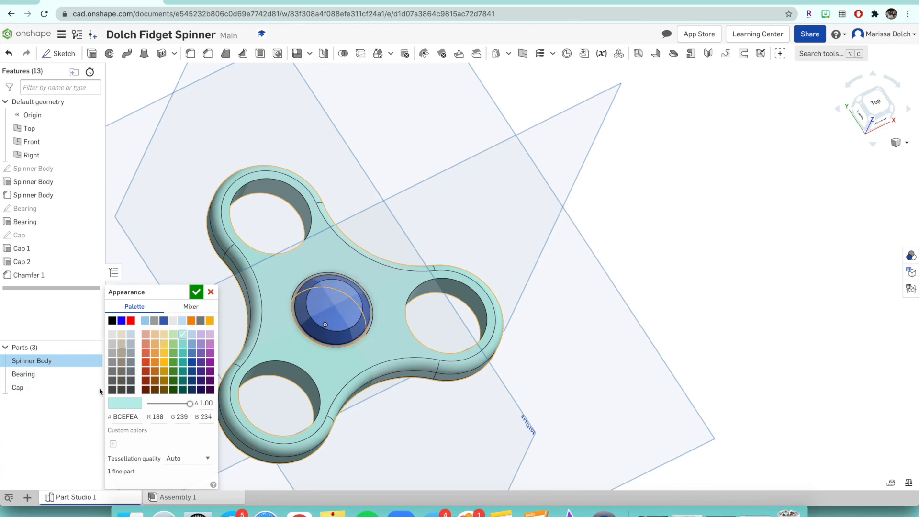
pyautogui.click(194, 294)
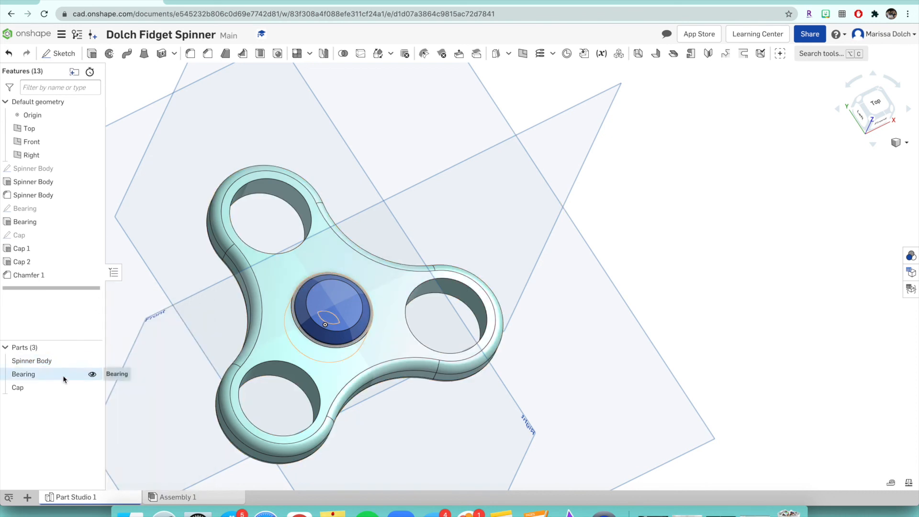
# Change the Bearing part's appearance to a very light gray from the color palette
pyautogui.rightClick(90, 374)
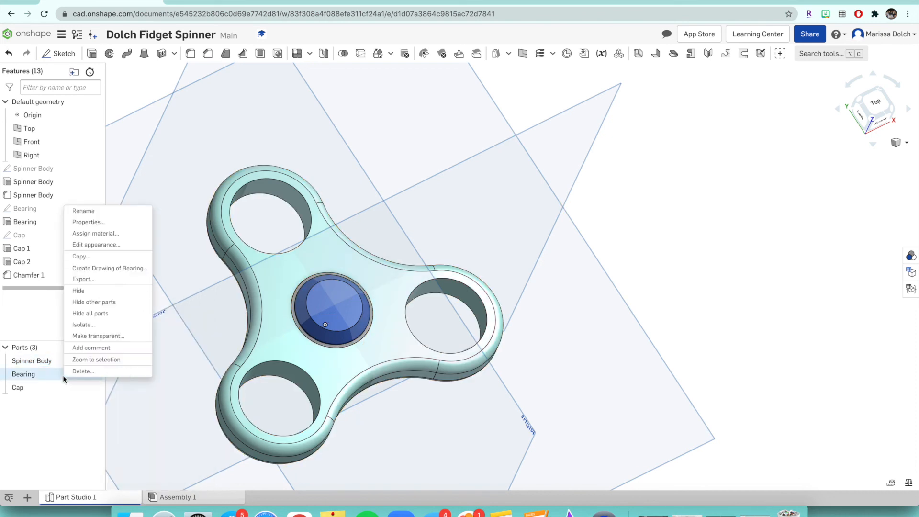
pyautogui.click(90, 245)
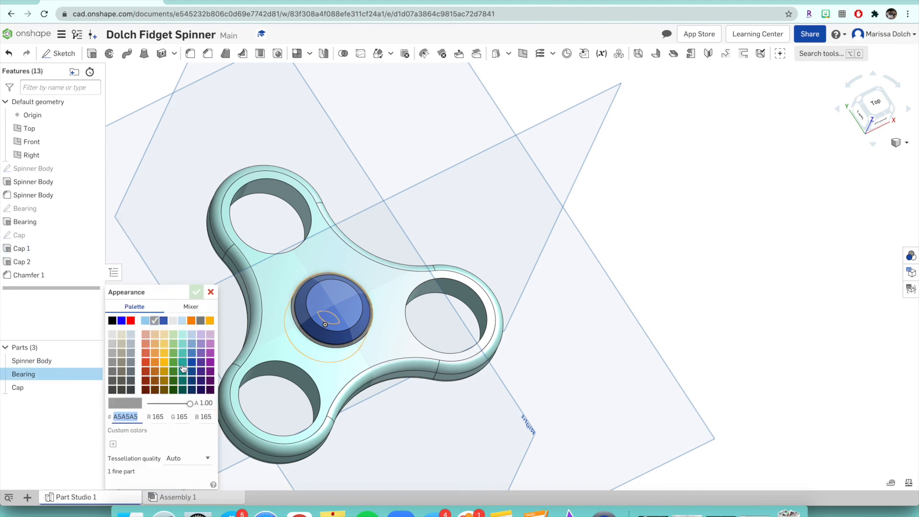
pyautogui.click(173, 324)
pyautogui.click(196, 293)
# Change the Cap part's appearance to the dark teal palette color 18948B
pyautogui.rightClick(60, 387)
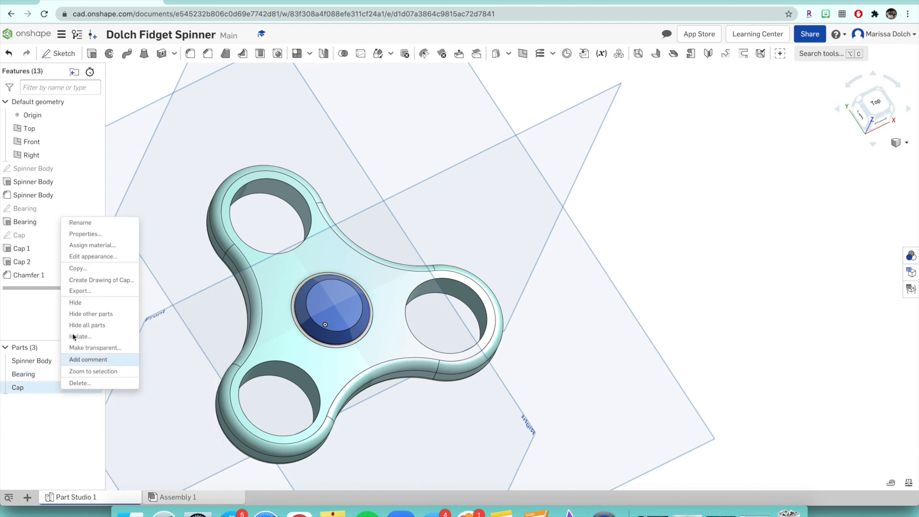
pyautogui.click(106, 257)
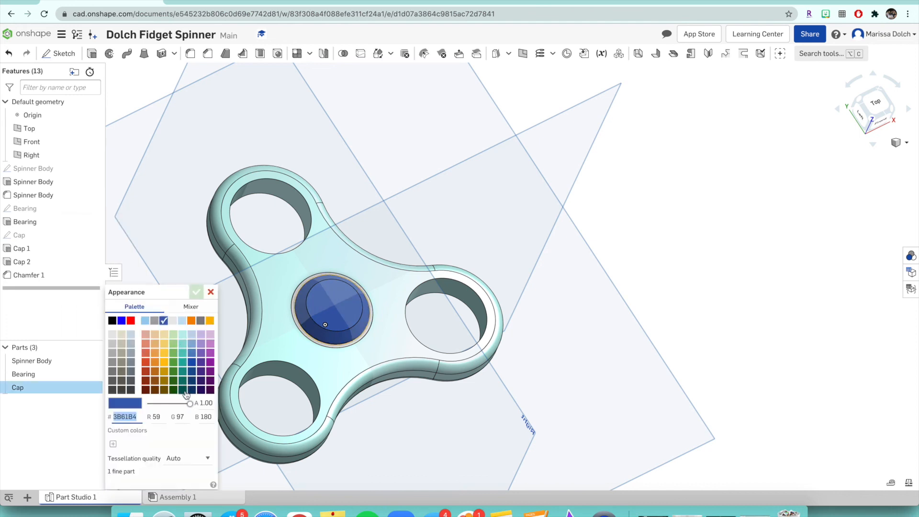
pyautogui.click(185, 371)
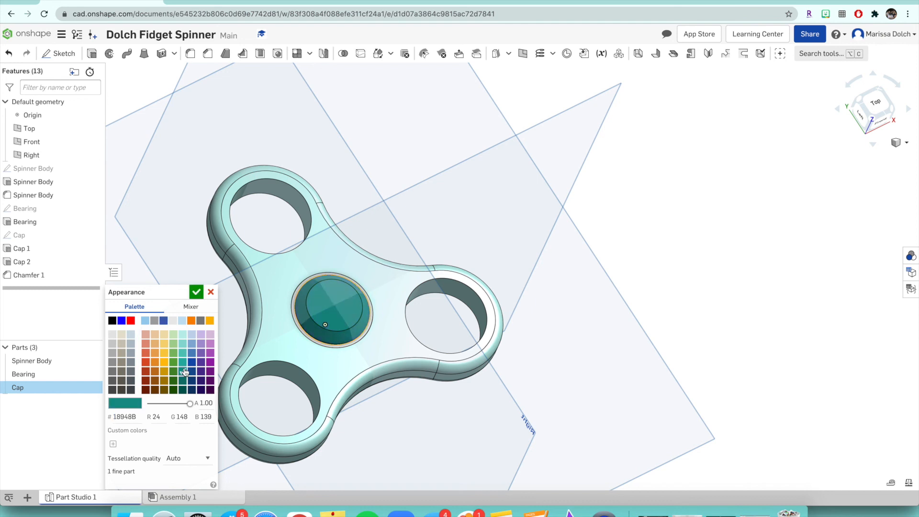
pyautogui.click(197, 294)
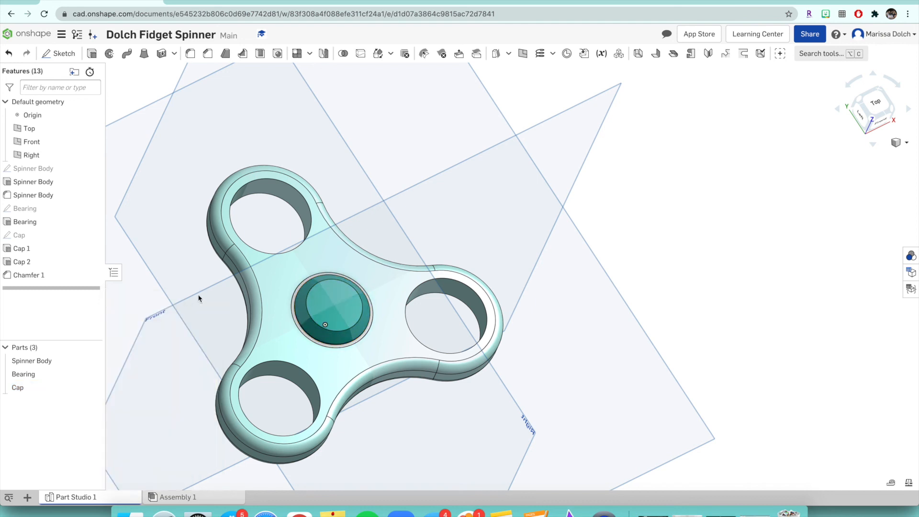
pyautogui.moveTo(189, 293)
pyautogui.mouseDown(button='right')
pyautogui.moveTo(276, 221)
pyautogui.moveTo(191, 305)
pyautogui.moveTo(252, 309)
pyautogui.moveTo(197, 295)
pyautogui.mouseUp(button='right')
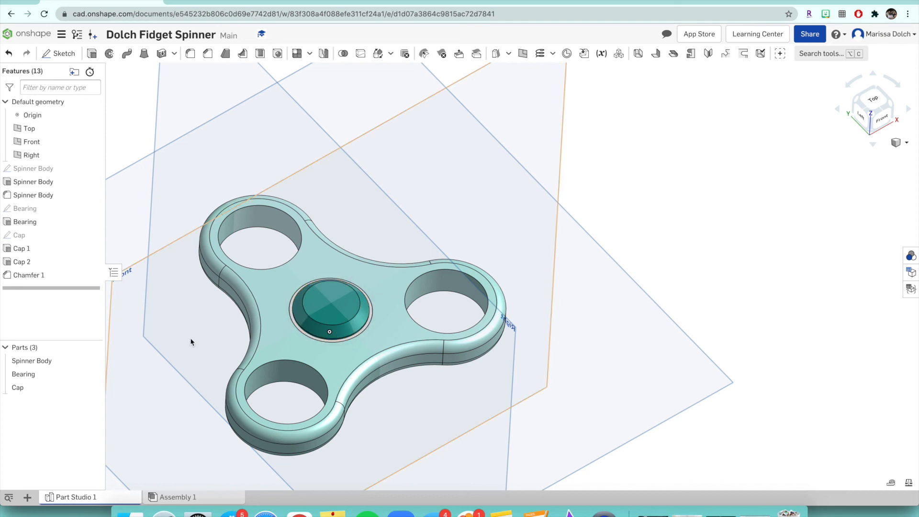
pyautogui.moveTo(177, 353); pyautogui.dragTo(260, 374, button='right')
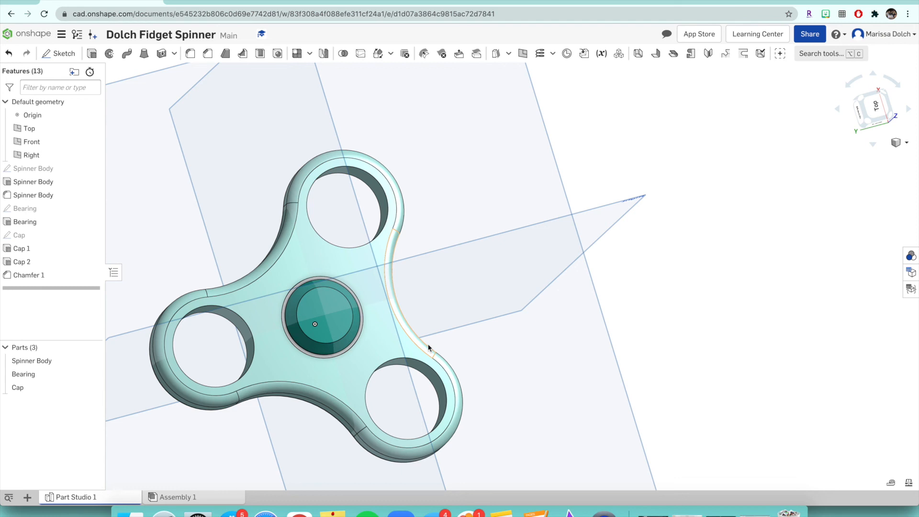
pyautogui.moveTo(447, 304); pyautogui.dragTo(436, 287, button='right')
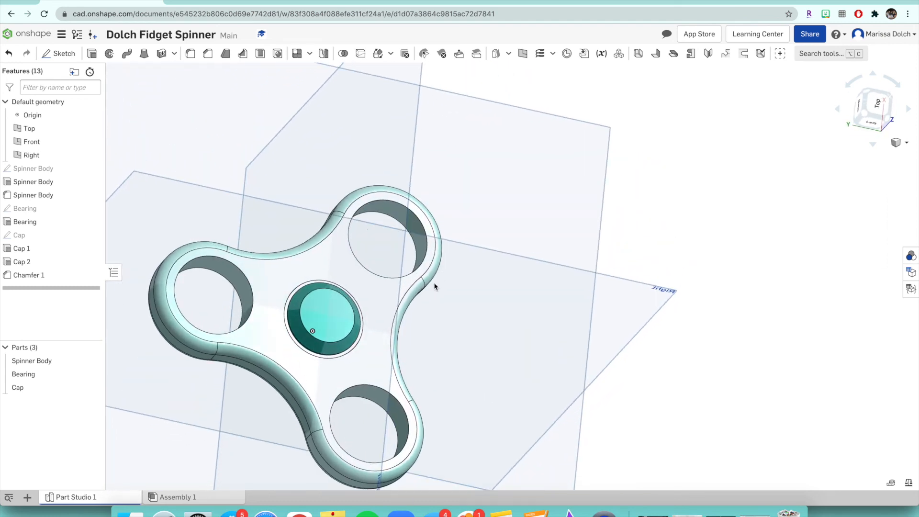